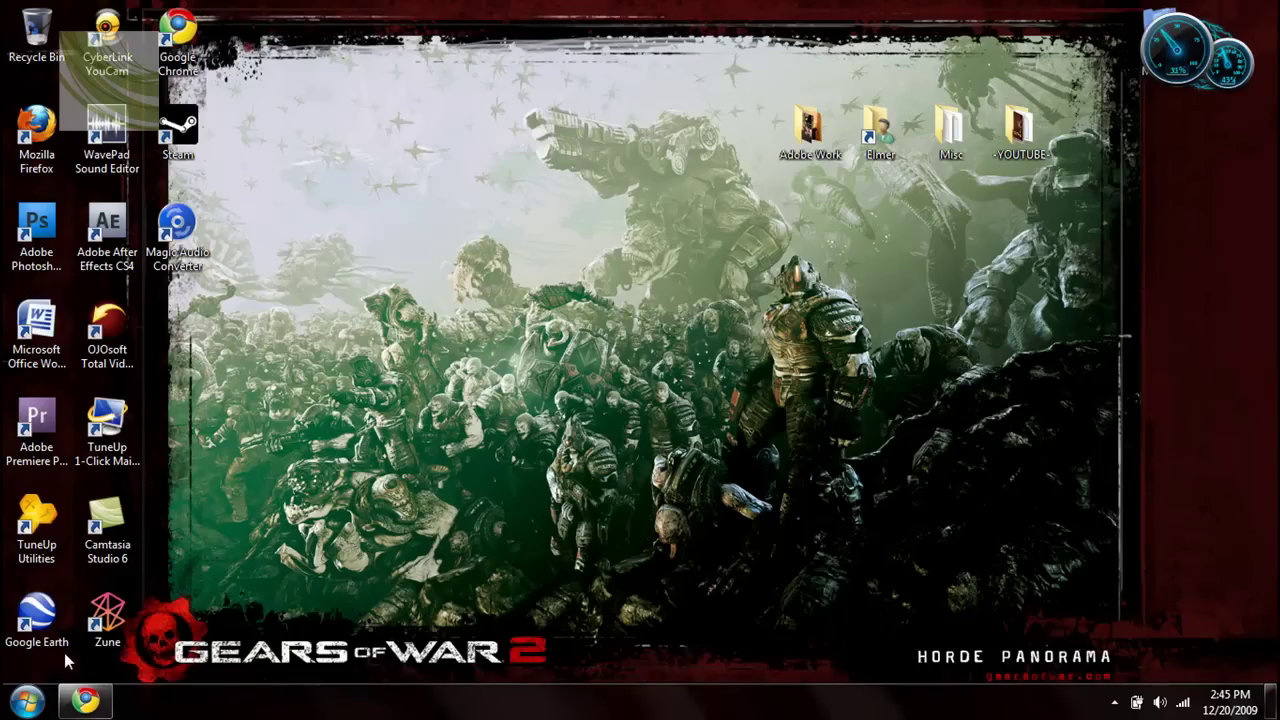
Step: Select and then clear the desktop icons, and bring up Chrome showing the Nexus page
left_click_drag(82, 654, 28, 3)
mouse_move(470, 2)
left_mouse_down()
mouse_move(1066, 351)
mouse_move(1042, 322)
left_mouse_up()
left_click(773, 290)
left_click(98, 700)
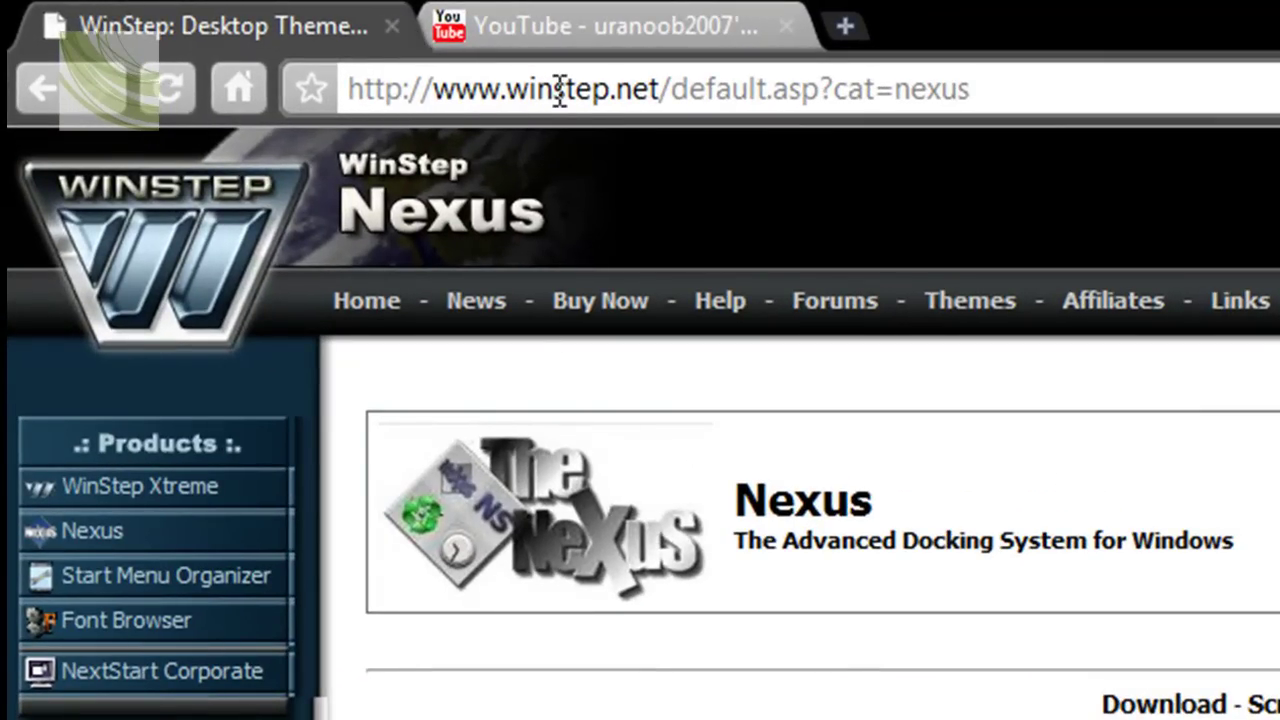
Step: Scroll the winstep.net Nexus page down to the Download Nexus section
scroll(1157, 320, "down", 2)
scroll(1064, 497, "up", 2)
scroll(1064, 497, "down", 4)
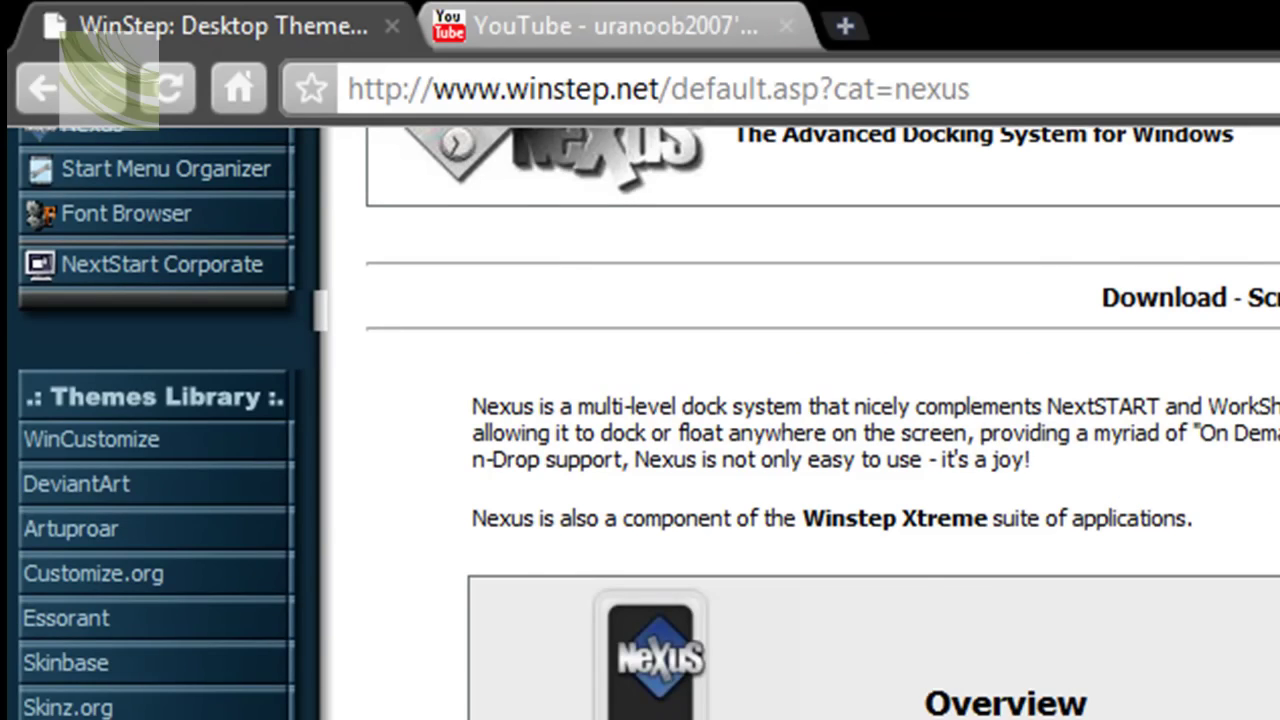
scroll(640, 420, "down", 2)
scroll(640, 420, "down", 1)
scroll(640, 420, "down", 1)
scroll(640, 420, "down", 4)
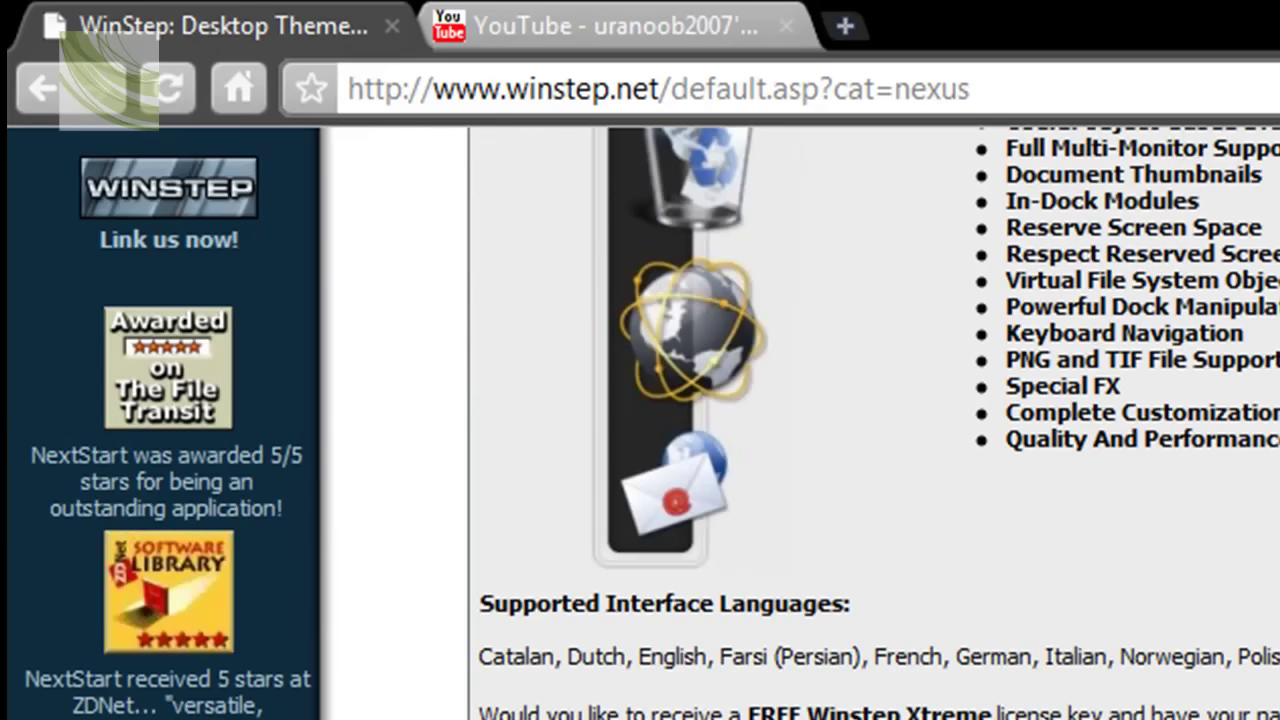
scroll(640, 400, "up", 3)
scroll(640, 400, "down", 3)
scroll(640, 400, "down", 2)
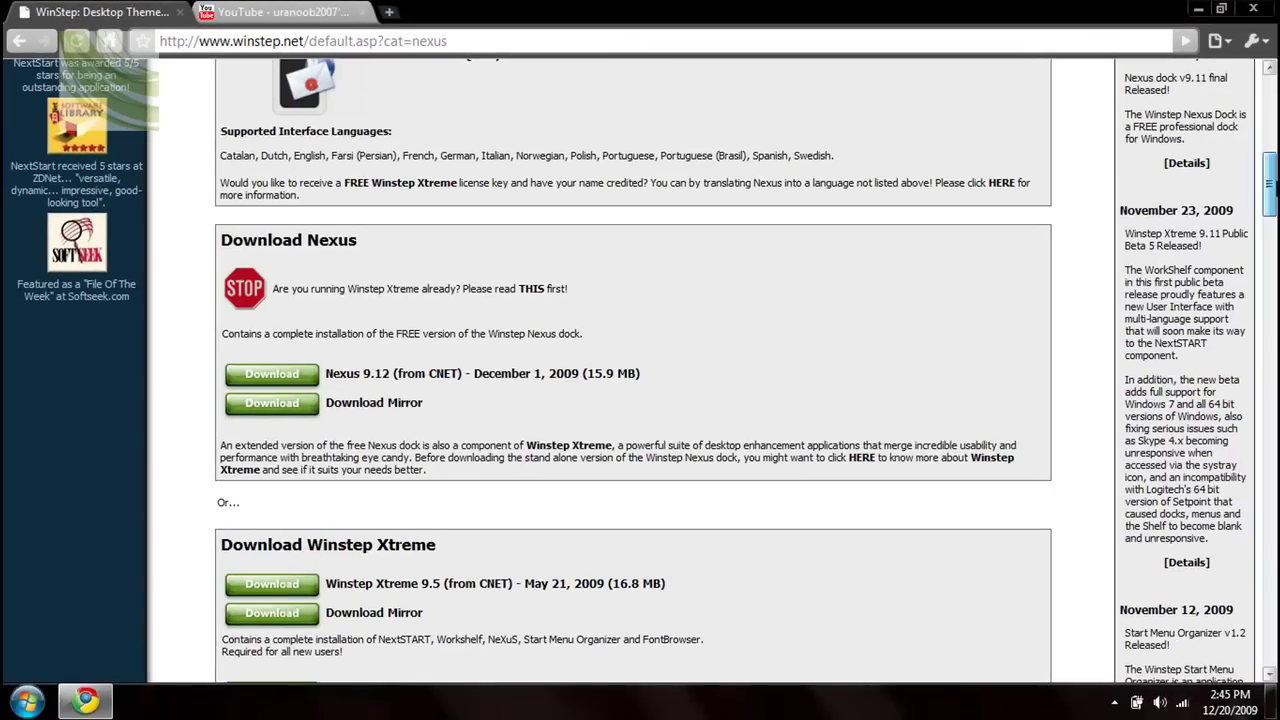
Step: Download Nexus 9.12 and let nexus.zip (16.0 MB) finish downloading
left_click(296, 380)
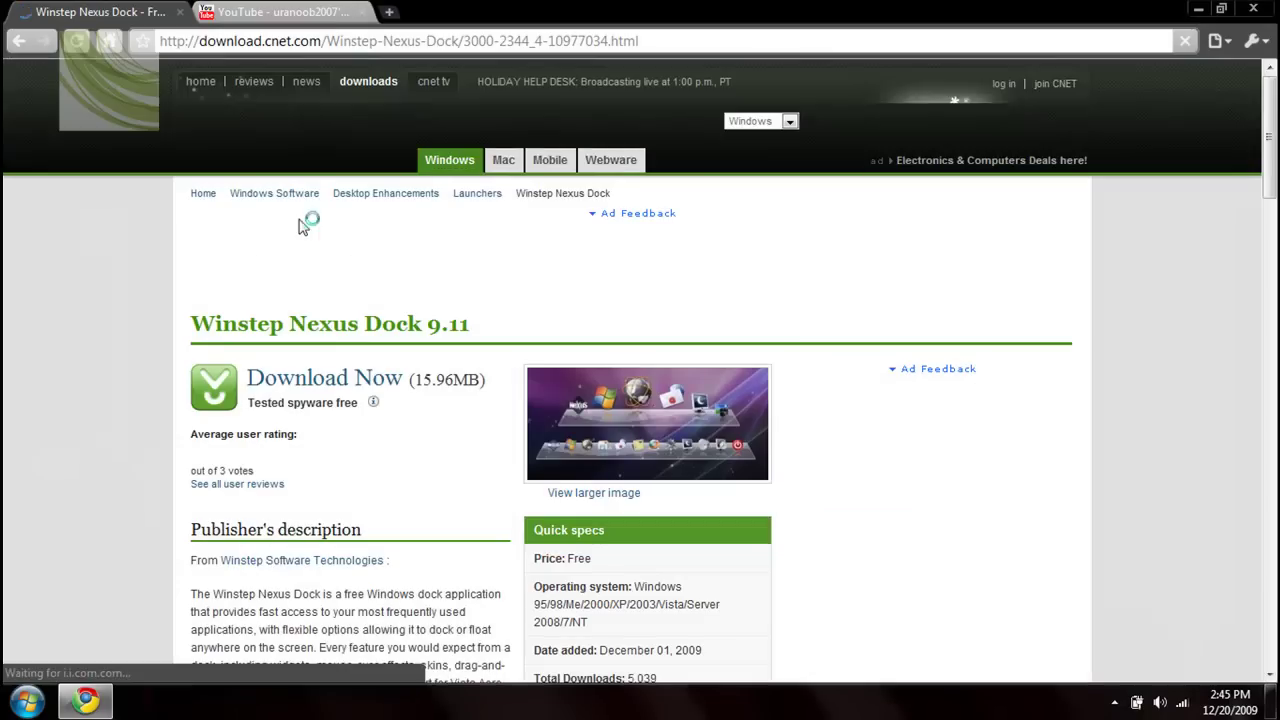
scroll(370, 452, "down", 2)
scroll(340, 420, "down", 3)
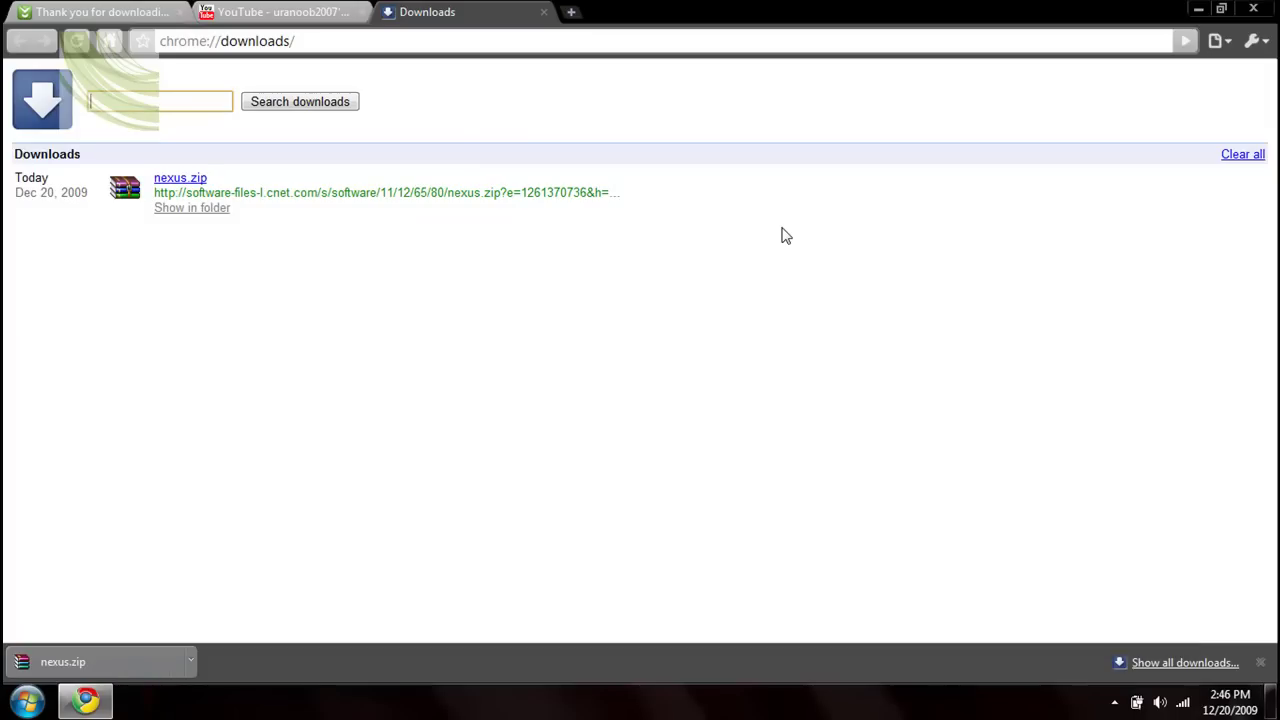
left_click(1113, 700)
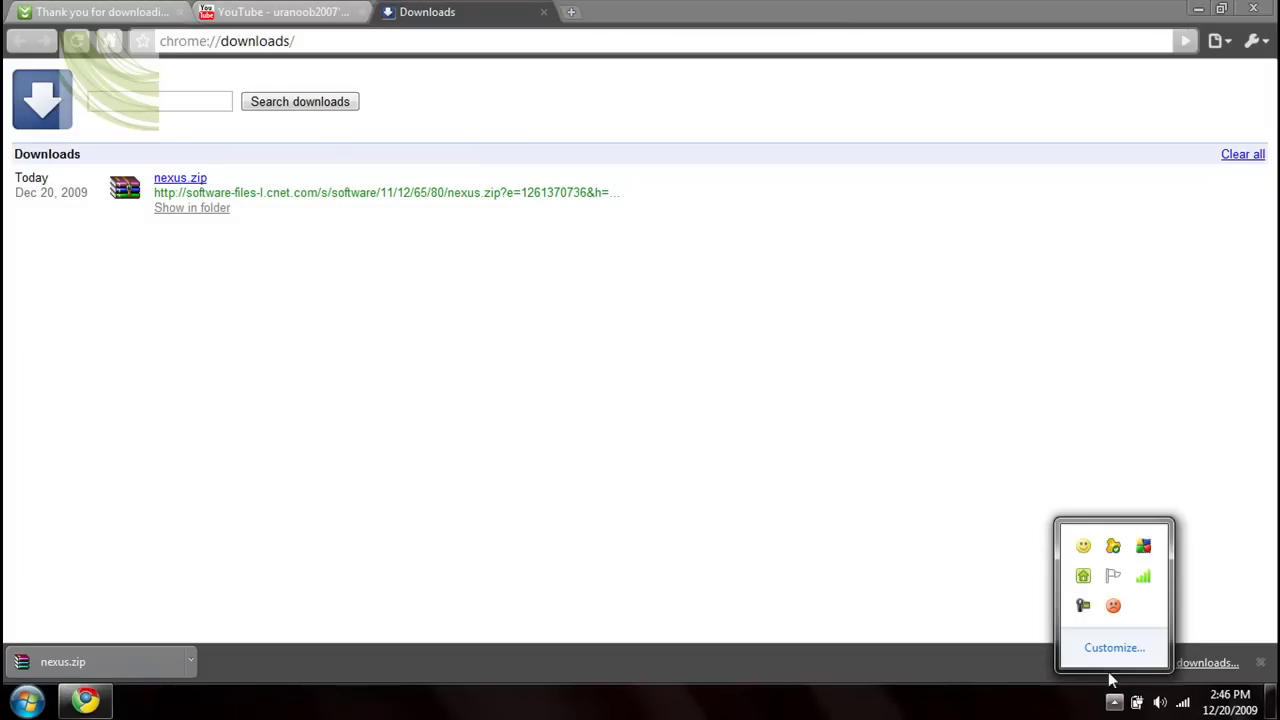
left_click(285, 305)
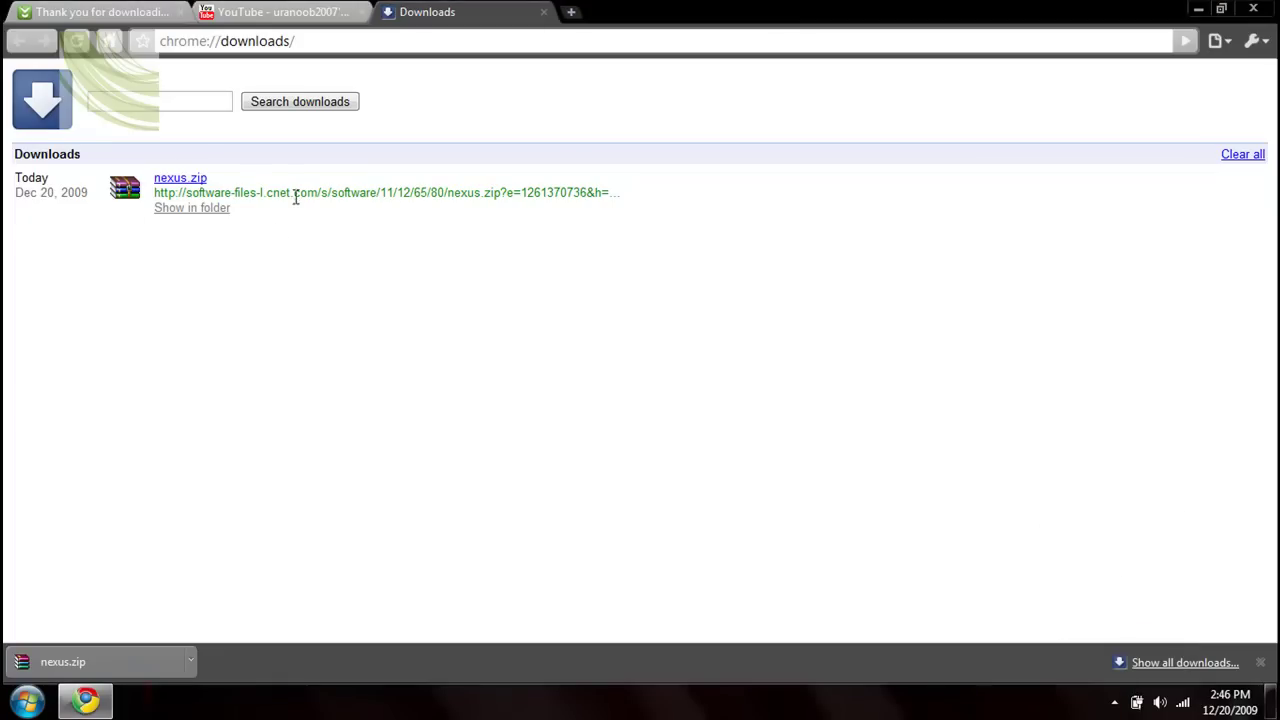
Step: Open nexus.zip in WinRAR and dismiss the license help and reminder
left_click(175, 180)
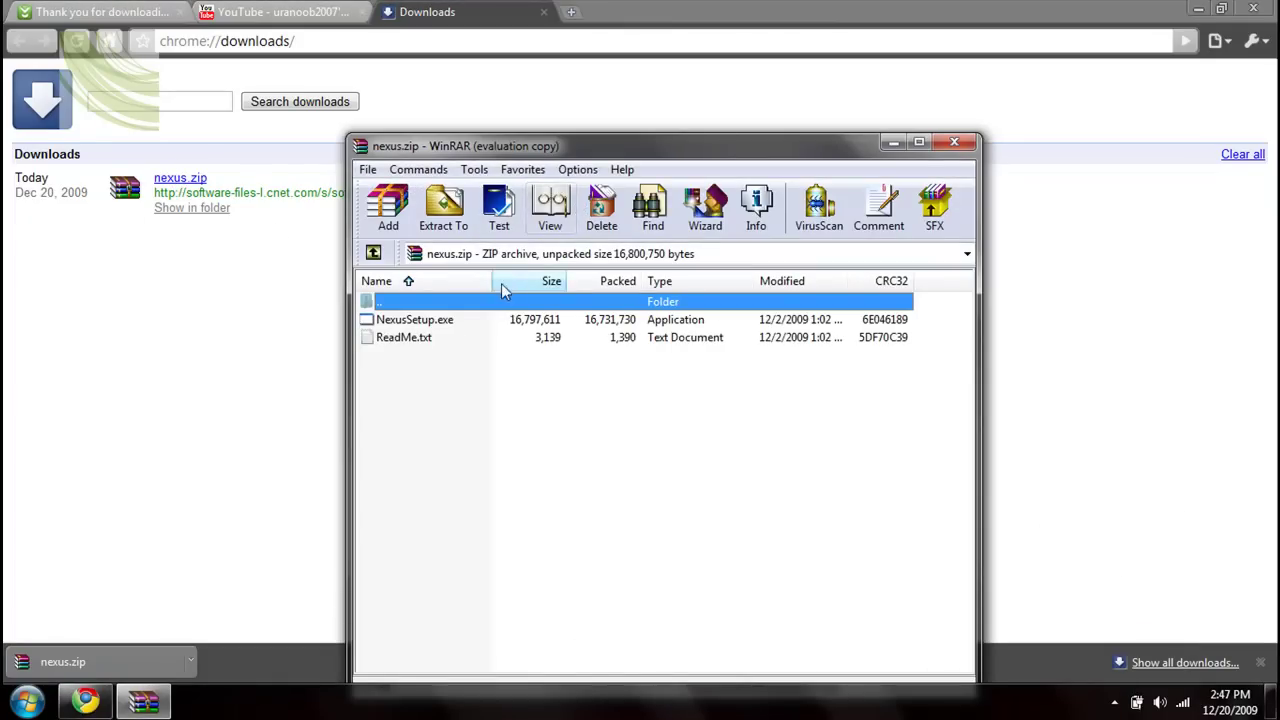
left_click(1193, 8)
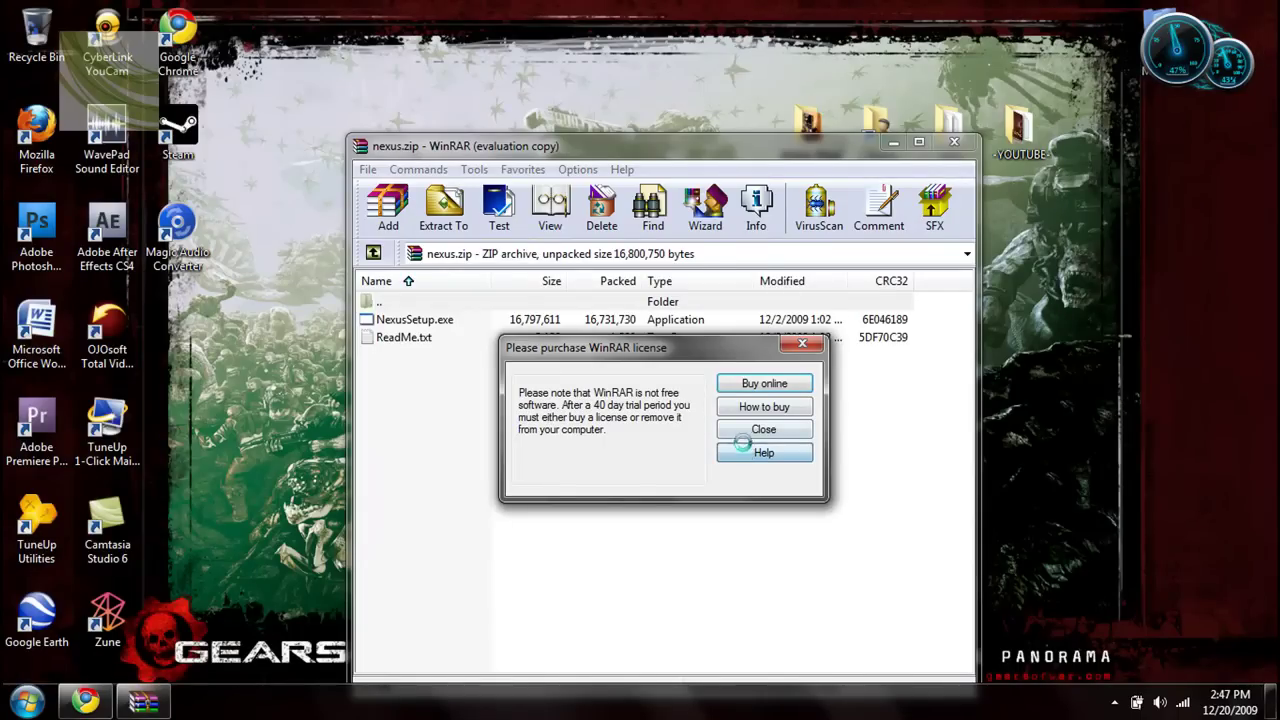
left_click(764, 452)
left_click(720, 12)
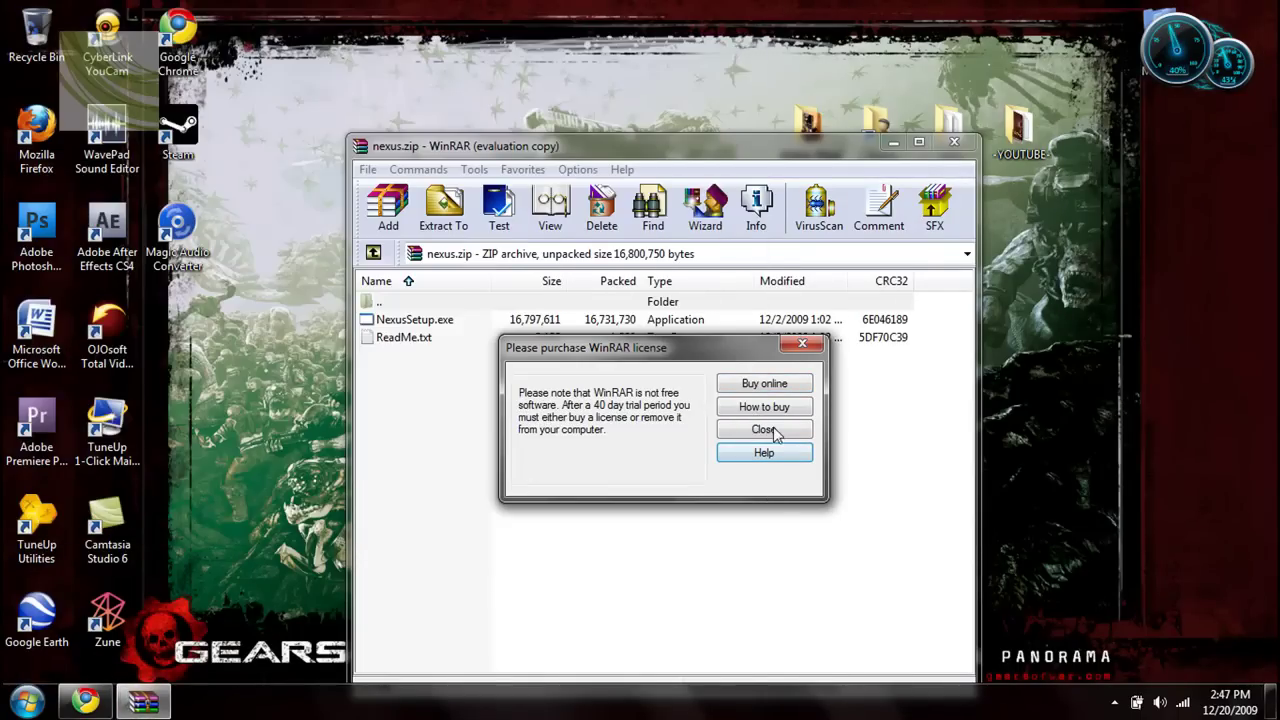
left_click(764, 430)
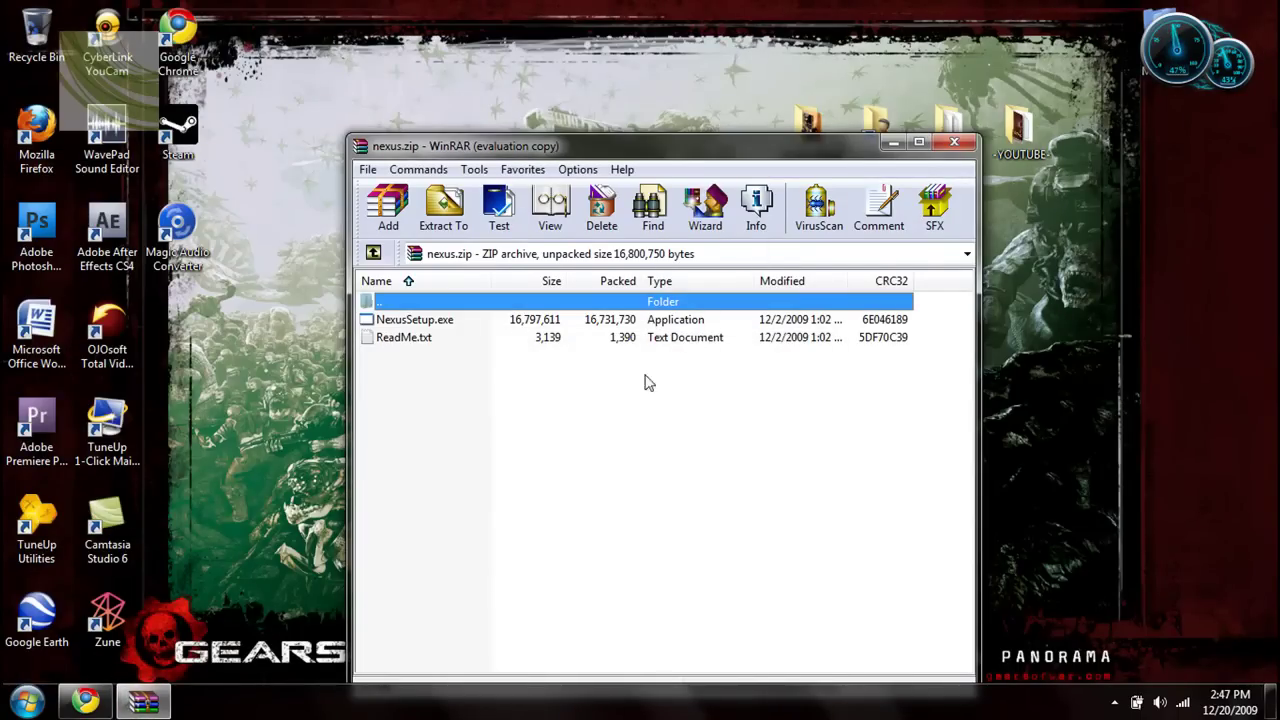
Step: Read ReadMe.txt from the archive in Notepad, then close it
double_click(405, 340)
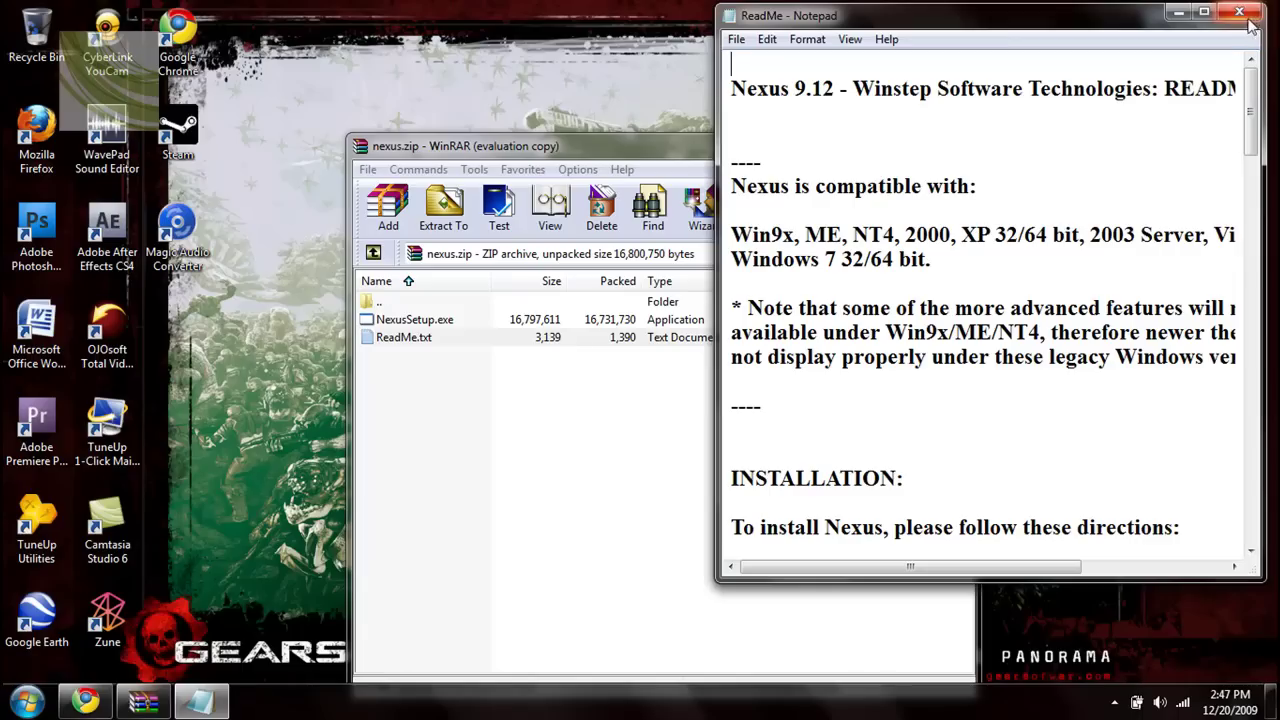
left_click_drag(921, 567, 990, 567)
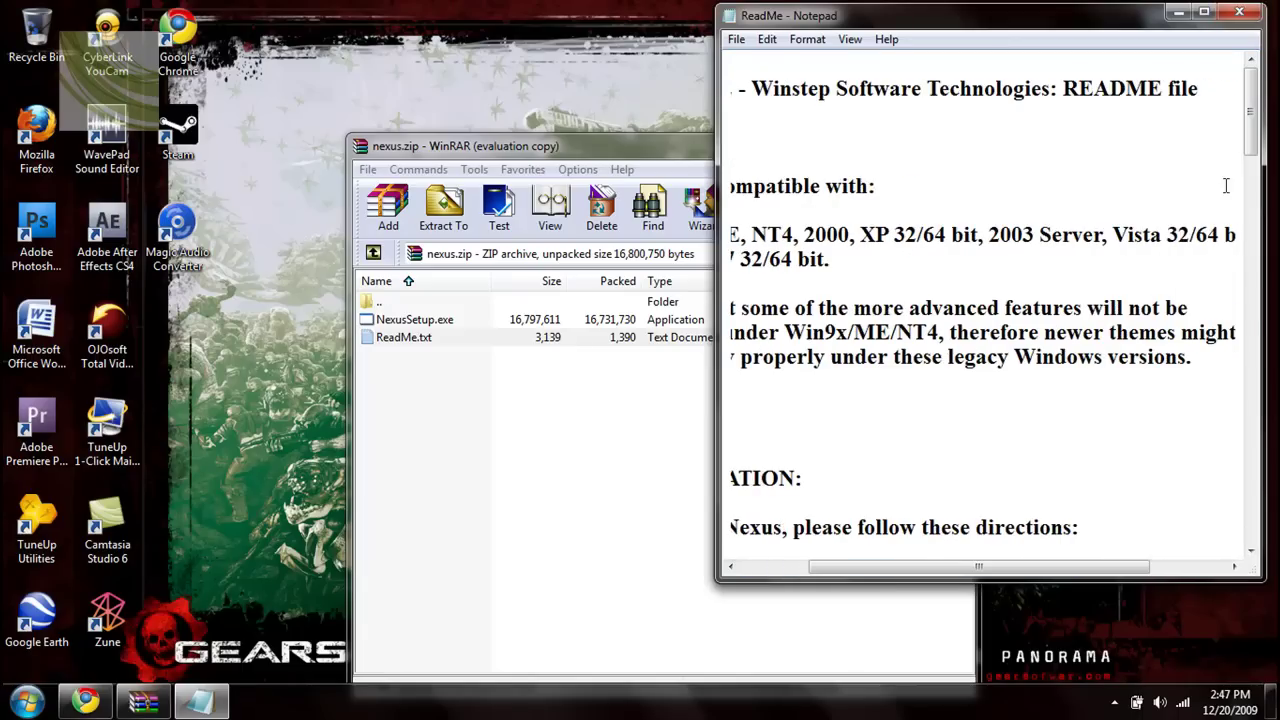
left_click(1240, 12)
Step: Run NexusSetup.exe in English and accept the license agreement
double_click(538, 319)
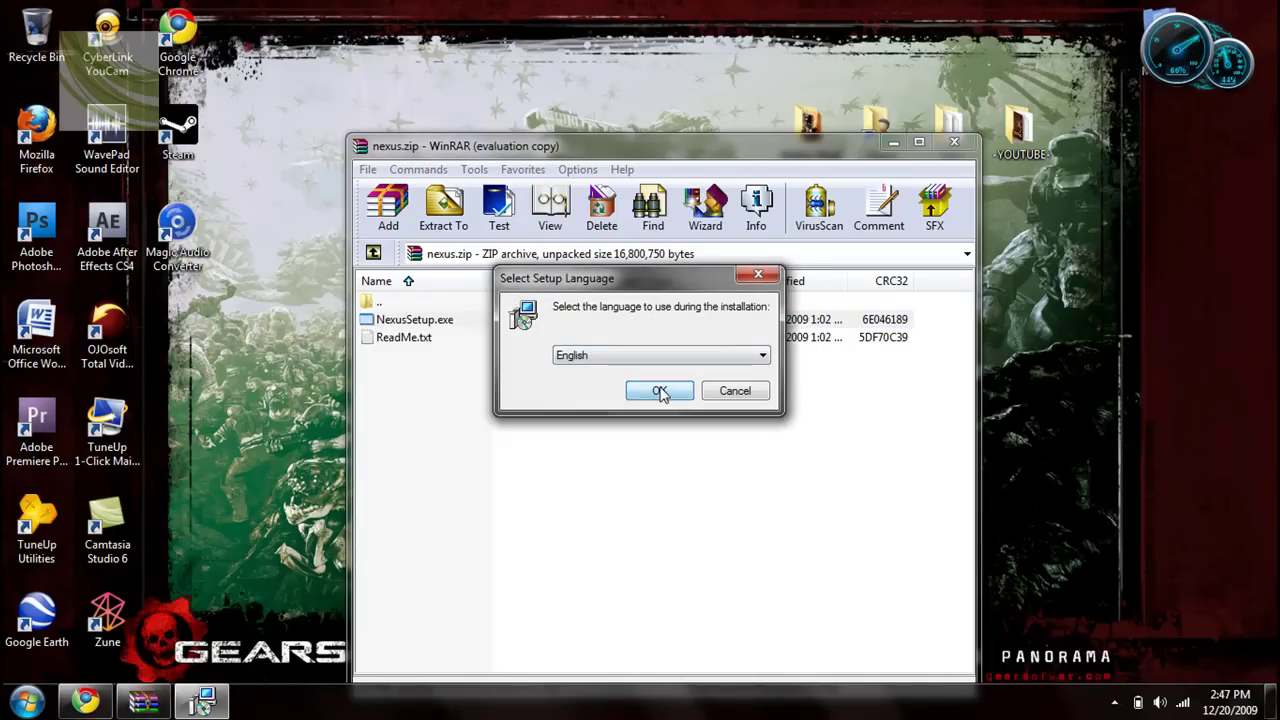
left_click(660, 393)
left_click(763, 507)
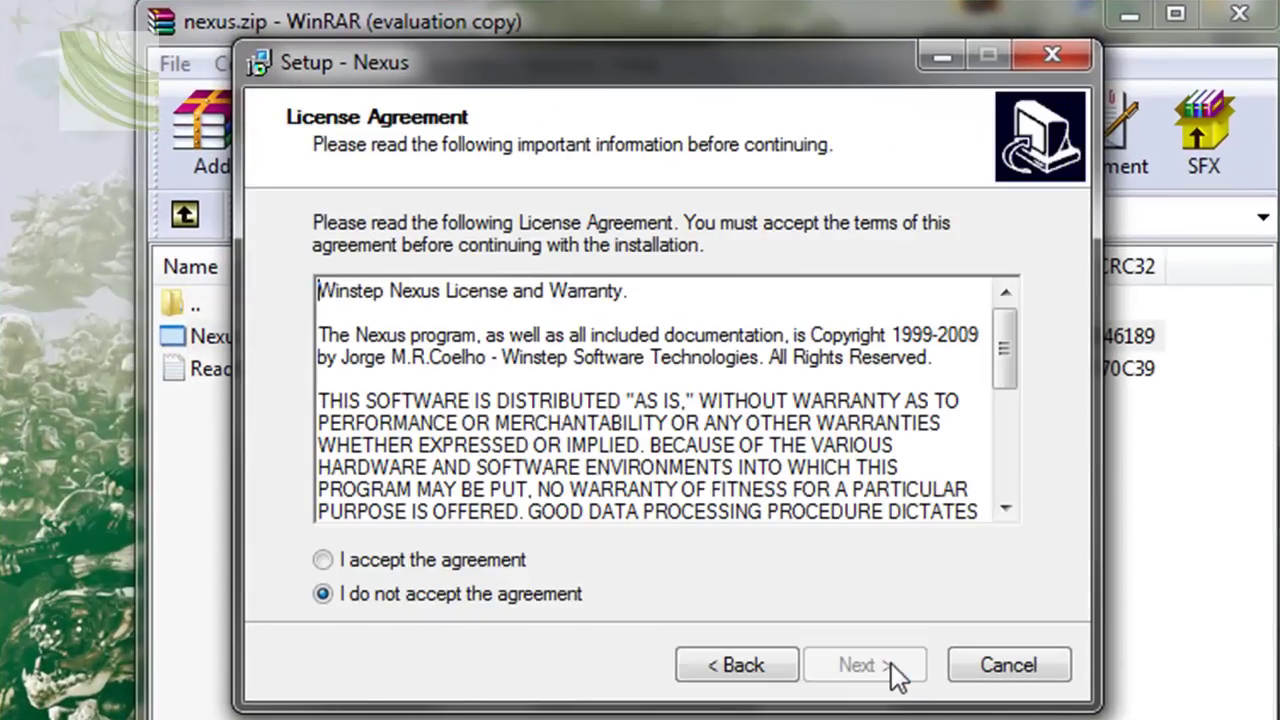
left_click(475, 566)
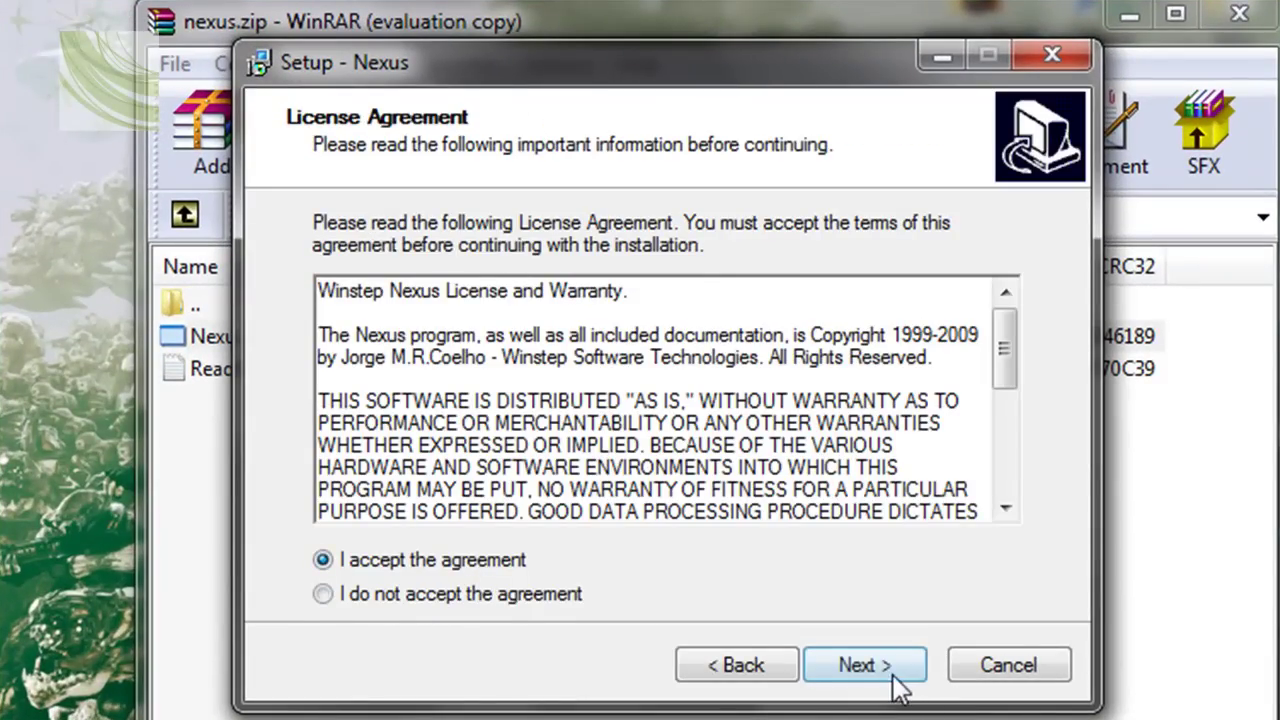
Step: Install with the default folder and Winstep Start Menu folder, then finish with Nexus launching
left_click(895, 675)
left_click(893, 666)
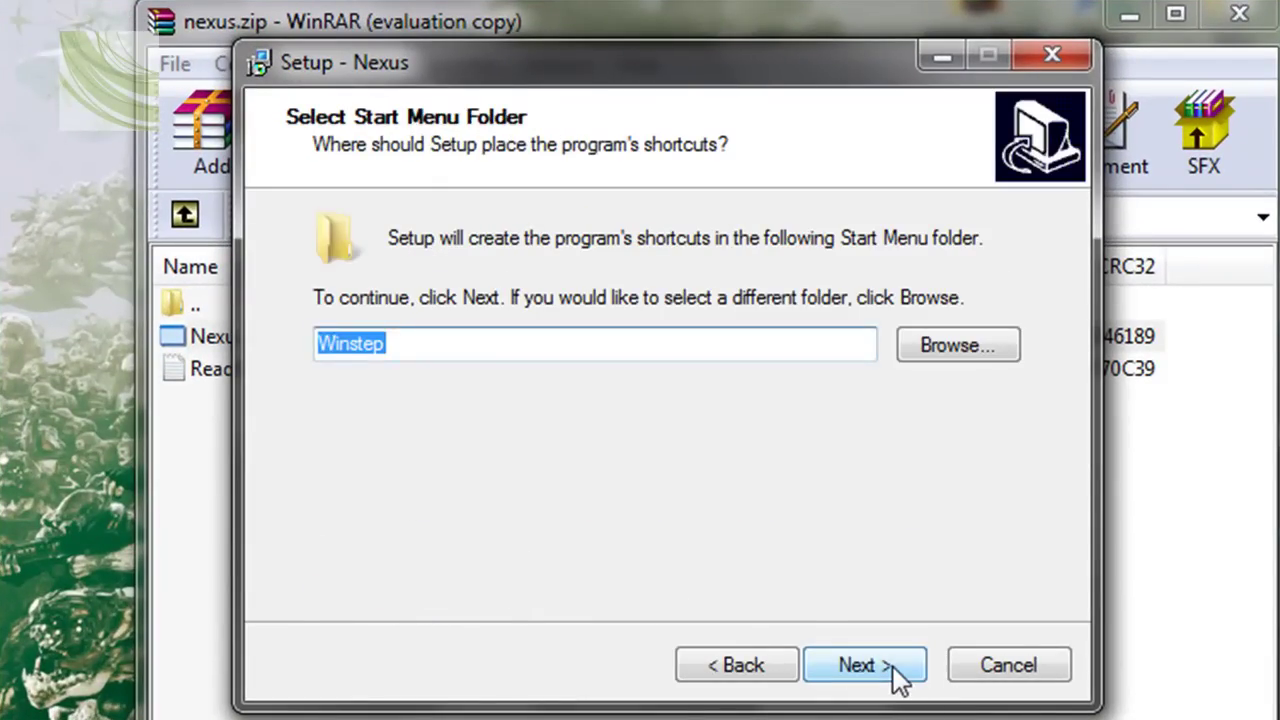
left_click(893, 666)
left_click(893, 666)
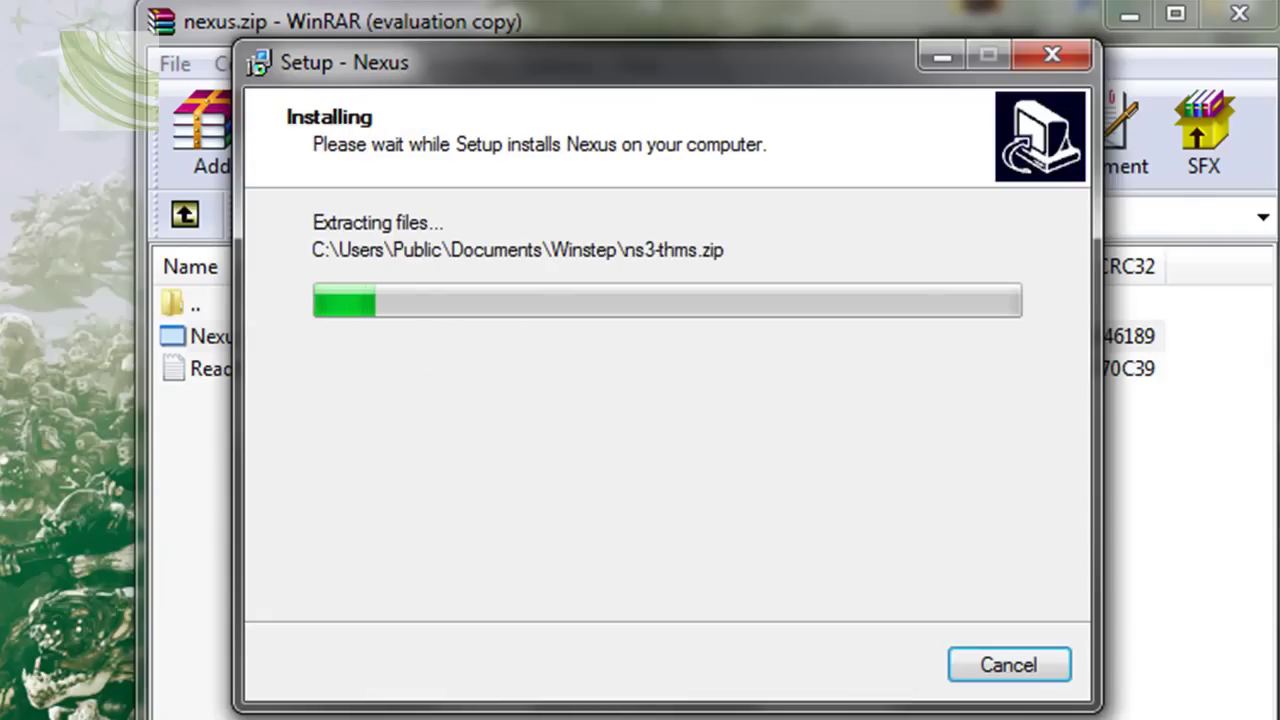
left_click(1240, 14)
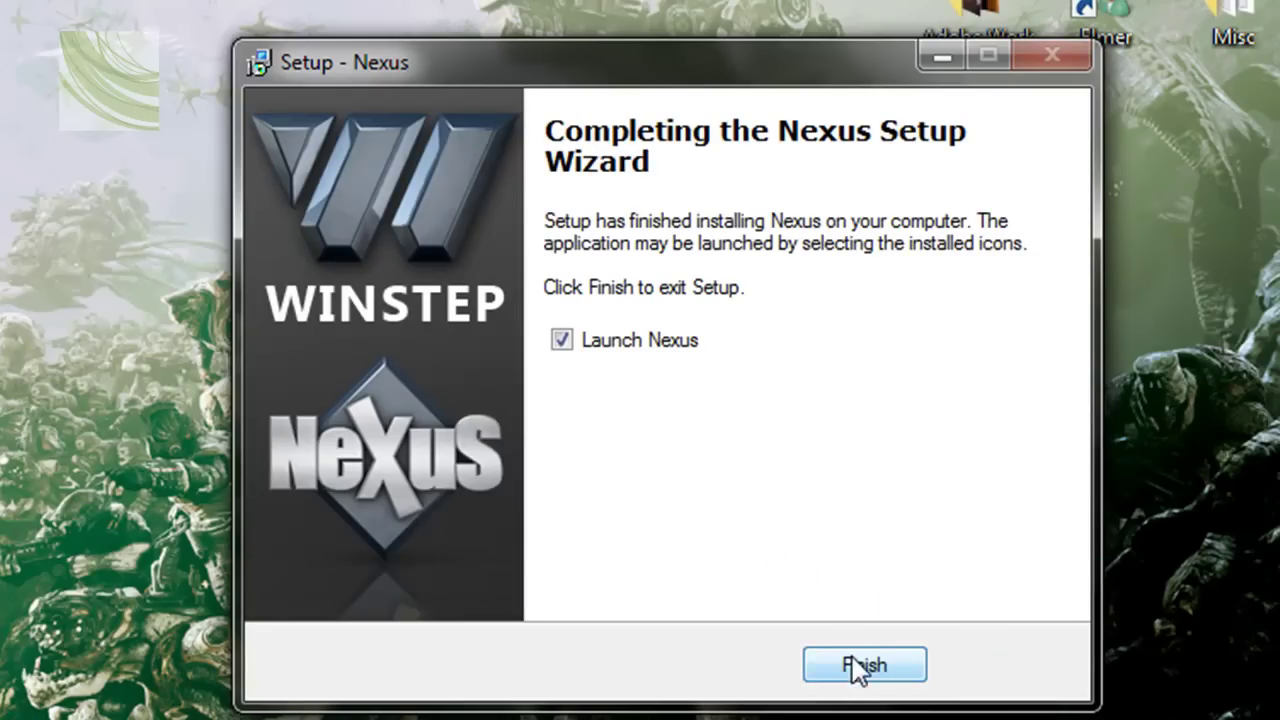
left_click(873, 659)
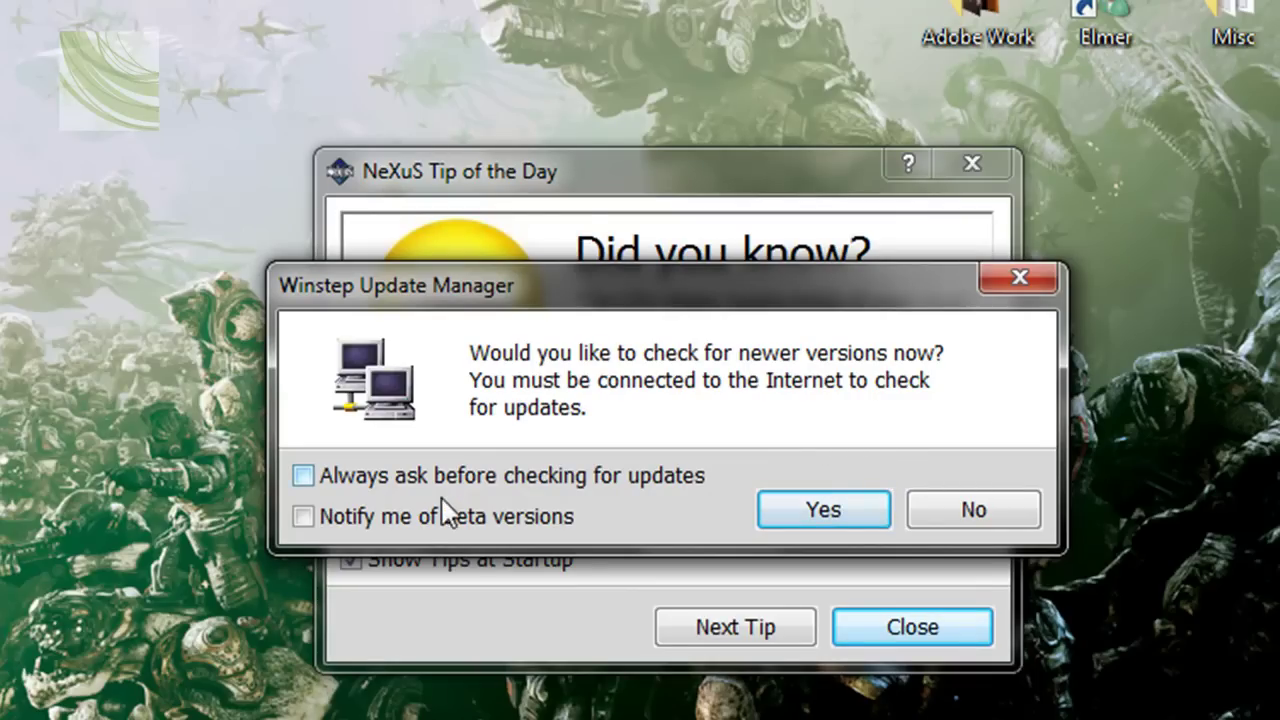
Step: Keep 'Always ask before checking for updates' on, decline updating, and untick Show Tips at Startup
left_click(479, 481)
left_click(479, 481)
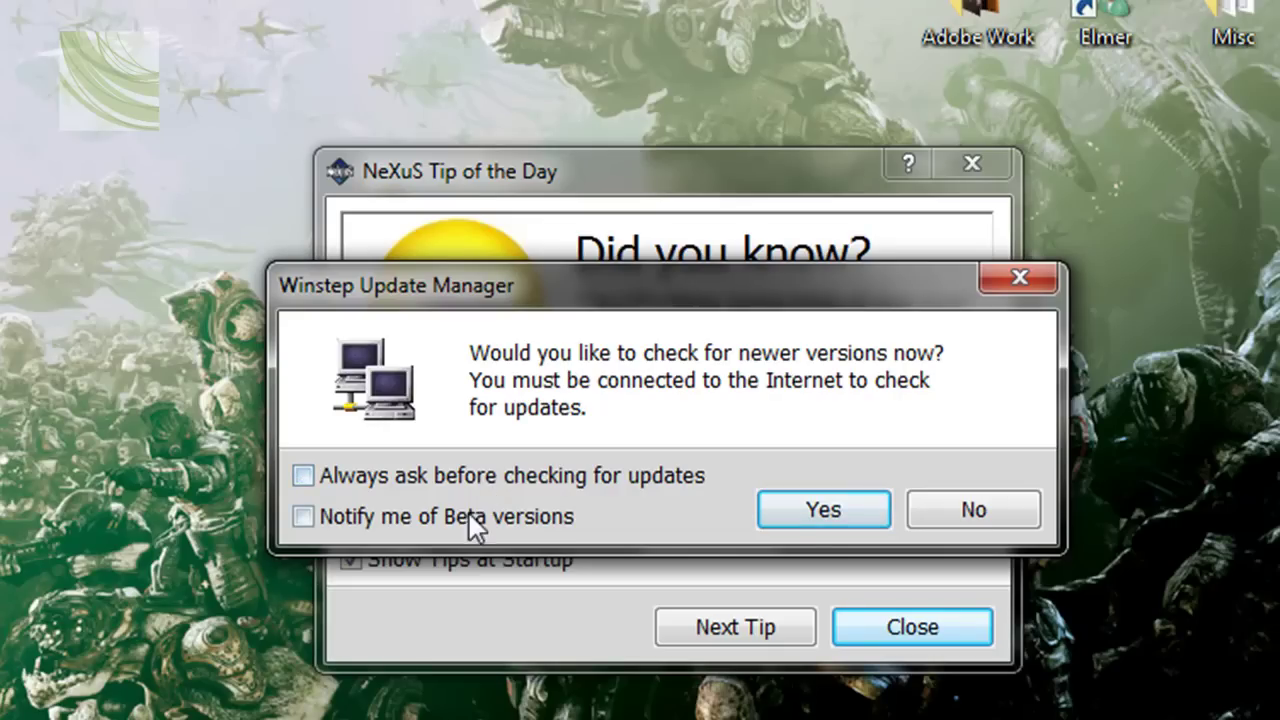
left_click(970, 510)
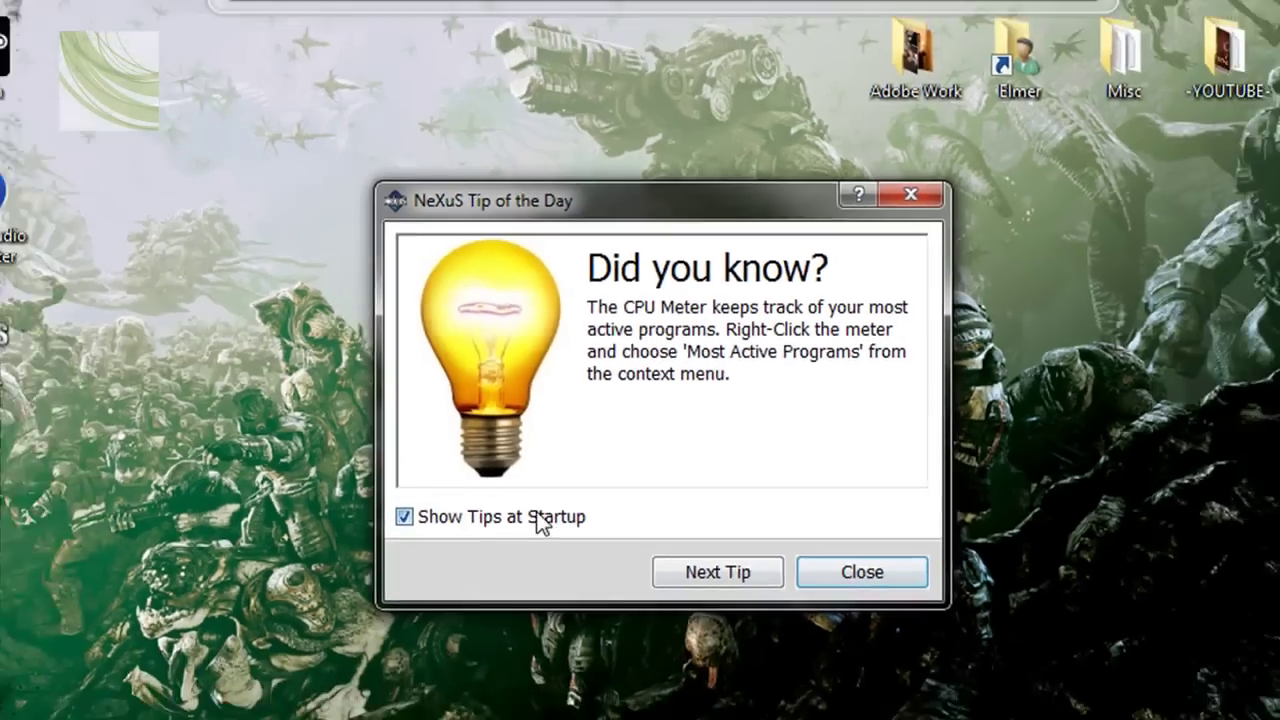
left_click(574, 463)
Step: Close the tip, then drag the Steam and Google Chrome desktop shortcuts onto the dock
left_click(807, 502)
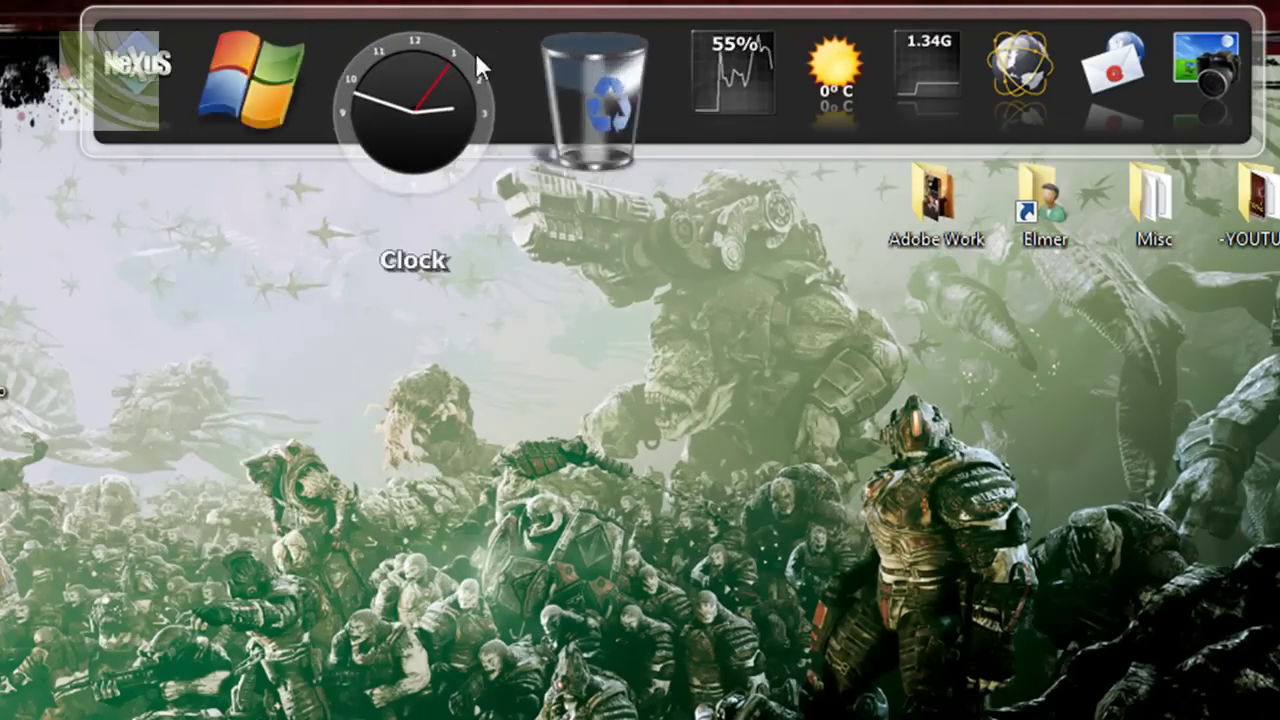
left_click(387, 74)
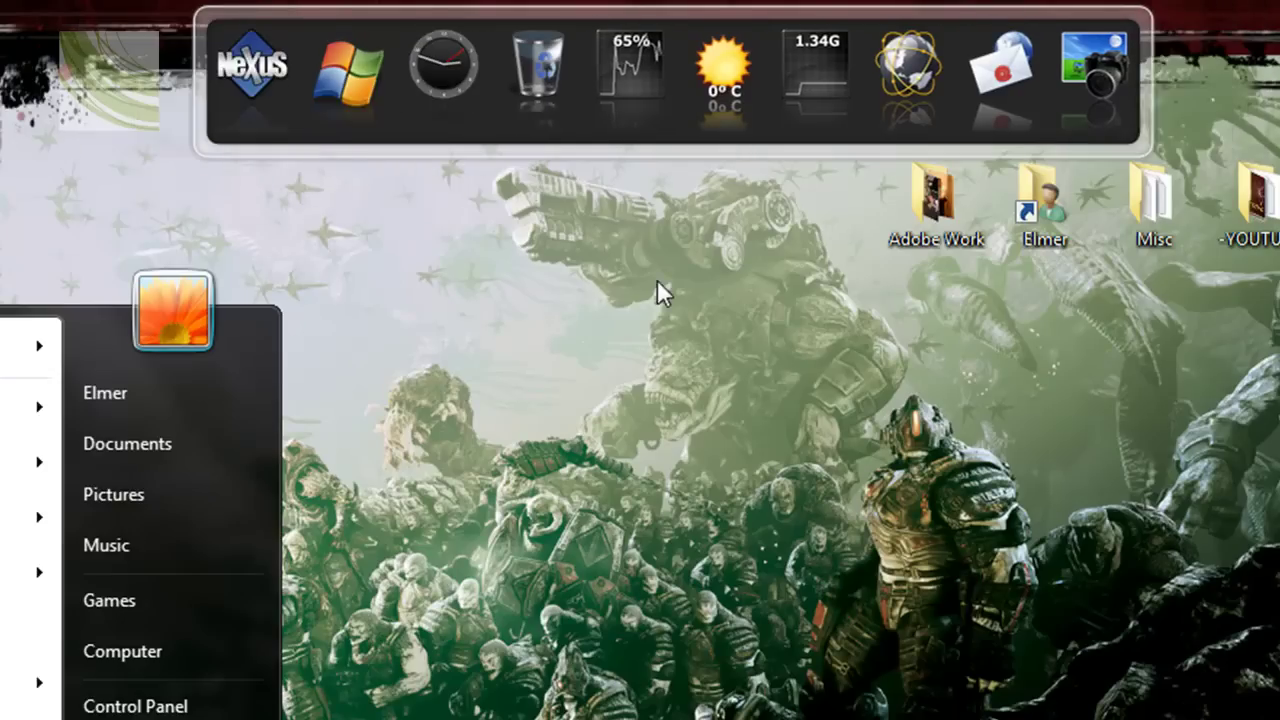
left_click(657, 280)
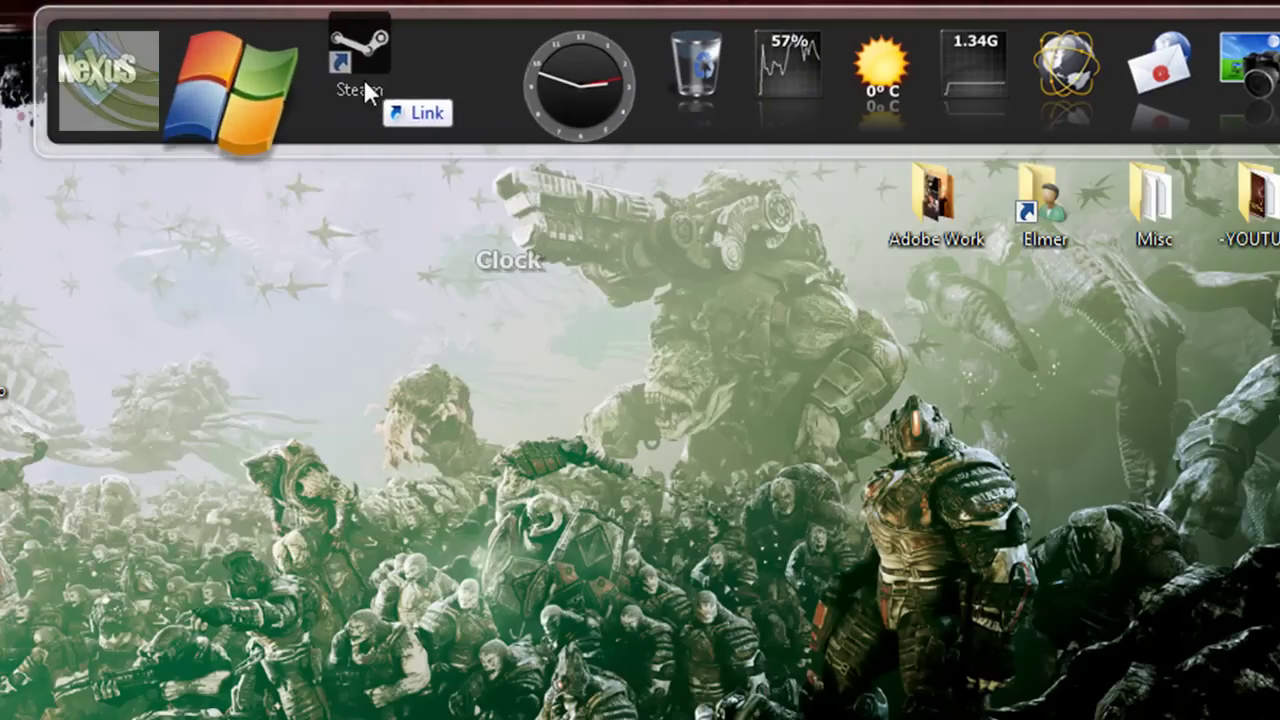
left_click_drag(413, 166, 364, 79)
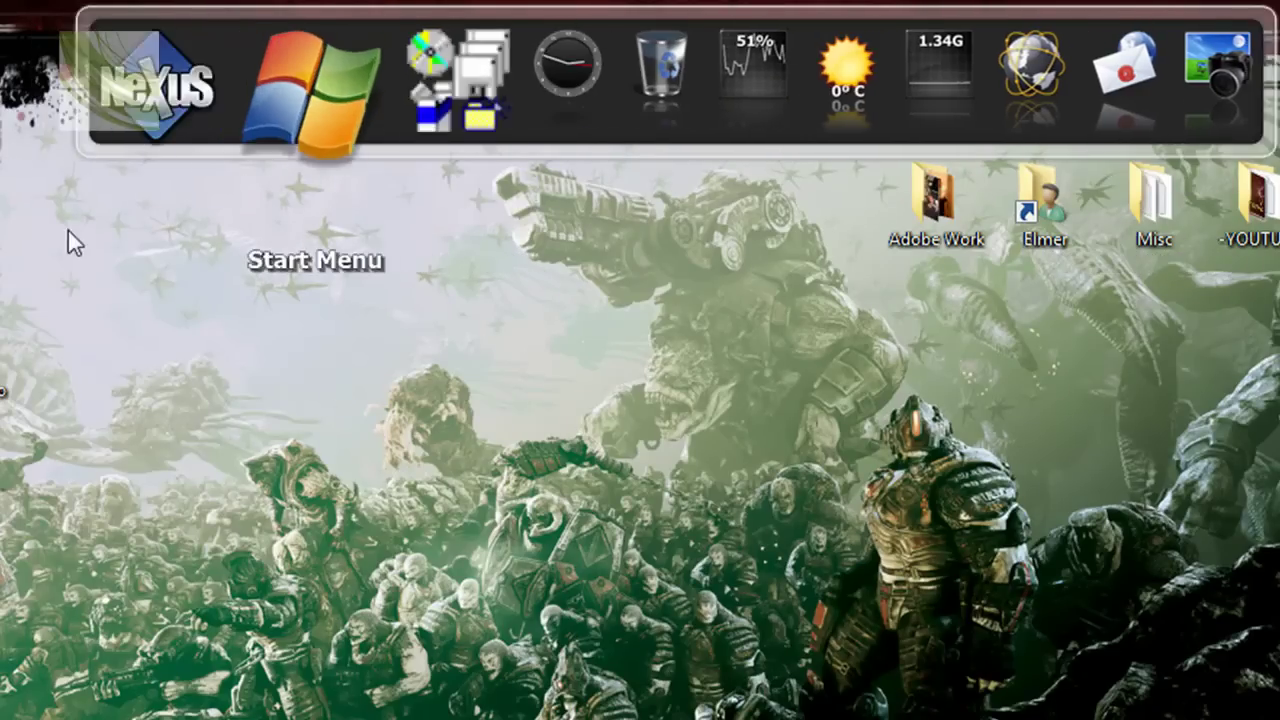
left_click_drag(68, 230, 258, 50)
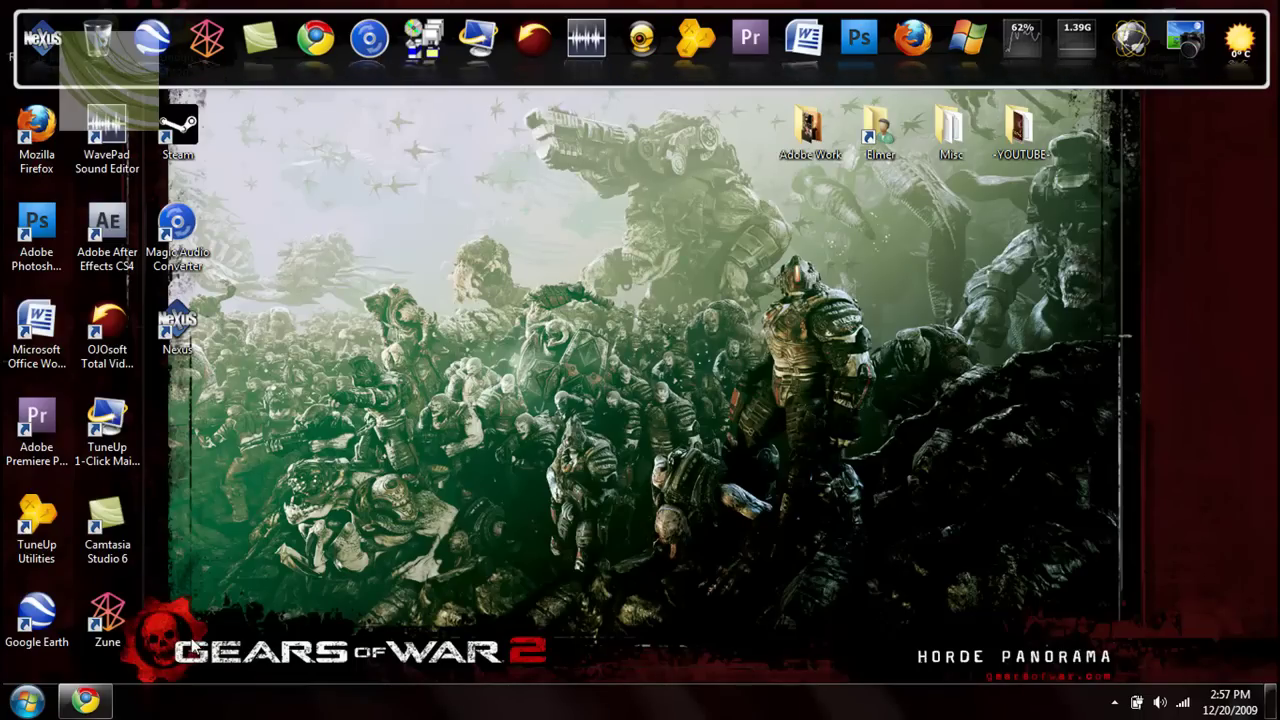
left_click_drag(190, 652, 5, 8)
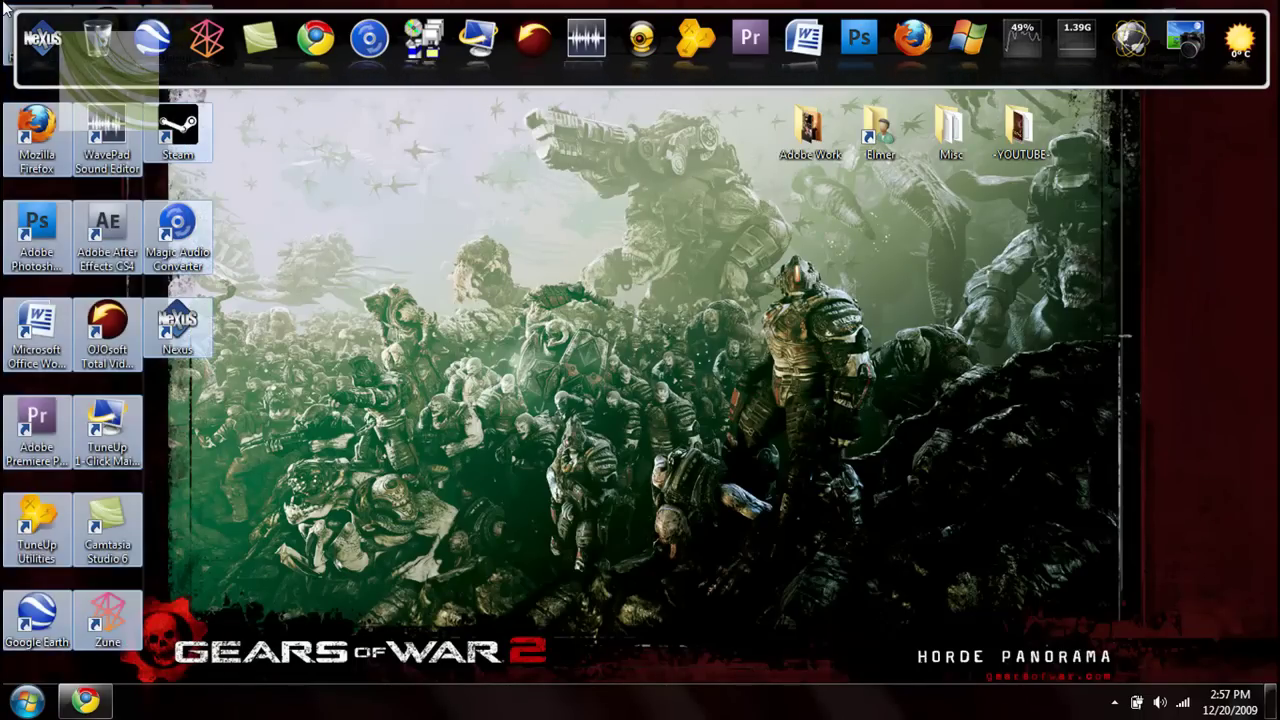
left_click(405, 316)
left_click_drag(197, 596, 12, 16)
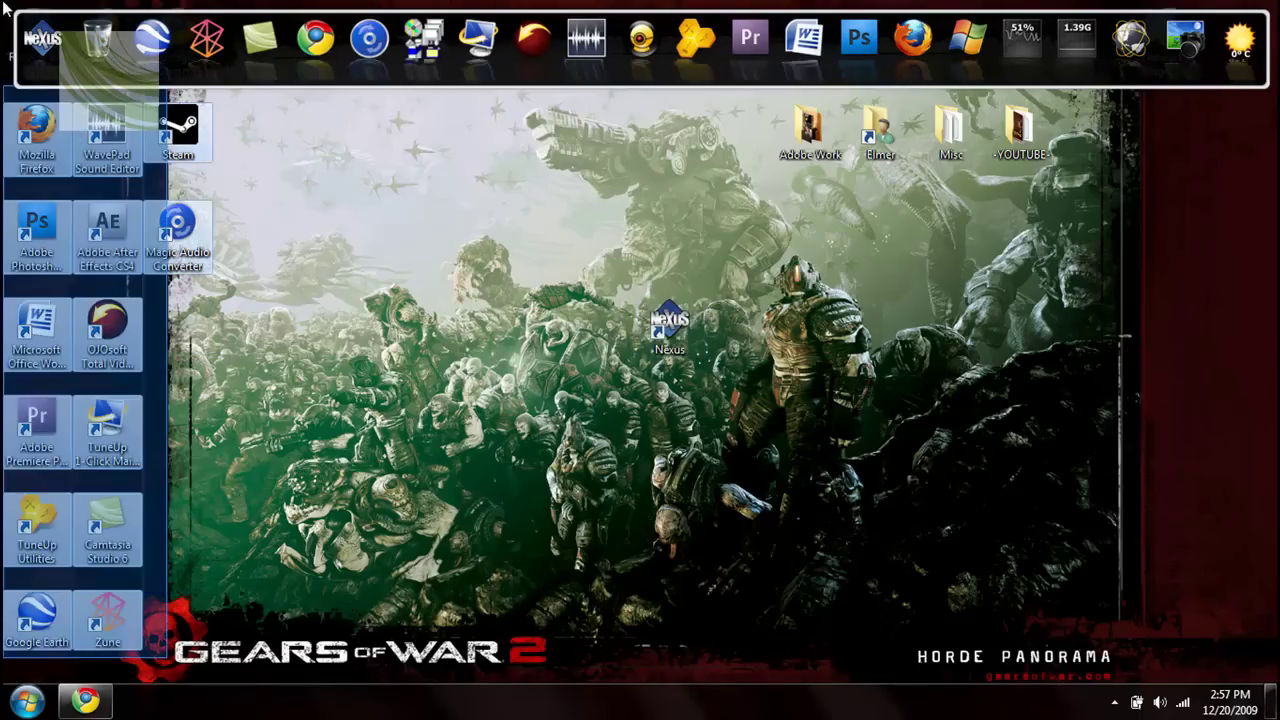
left_click(12, 16)
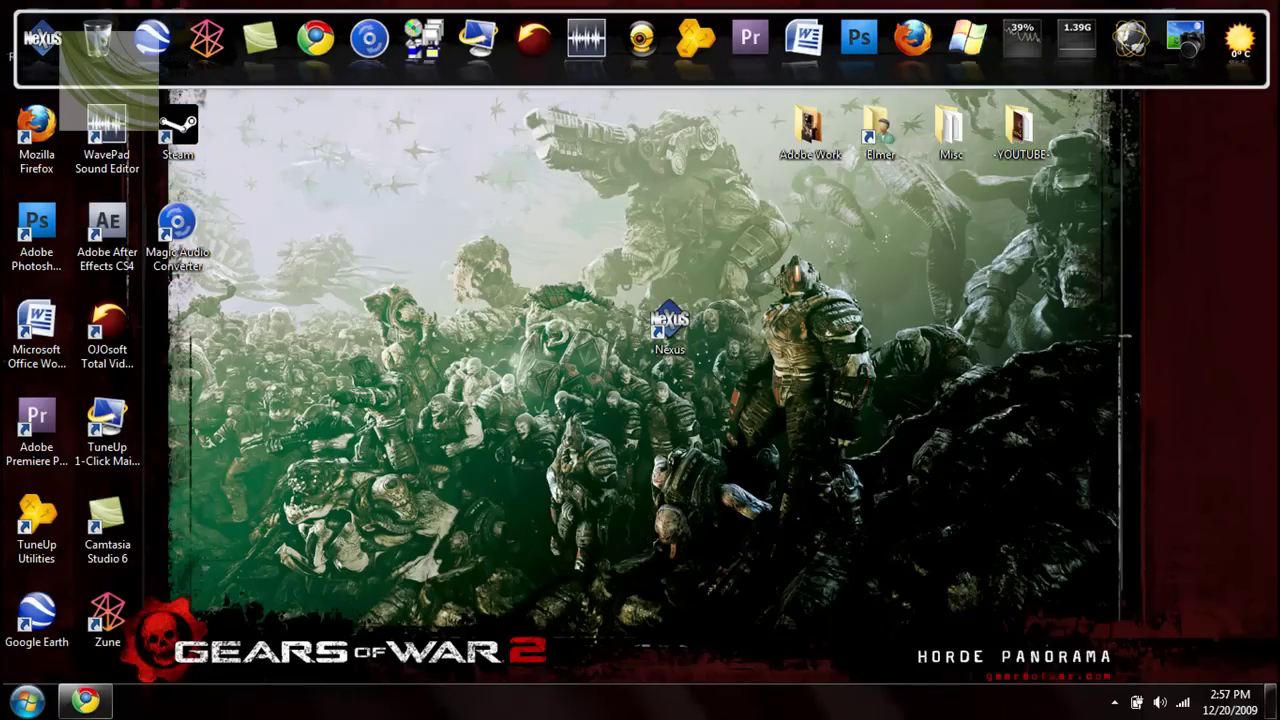
left_click_drag(232, 650, 4, 6)
left_click_drag(325, 154, 66, 122)
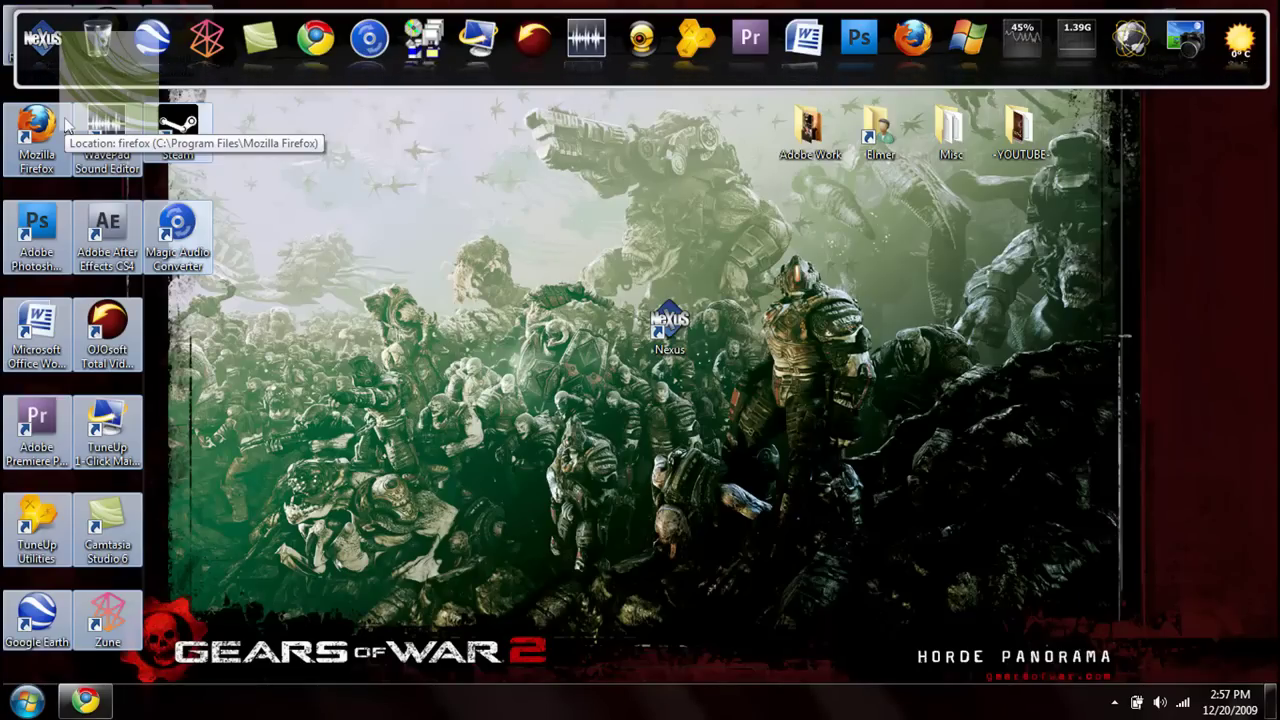
left_click(632, 365)
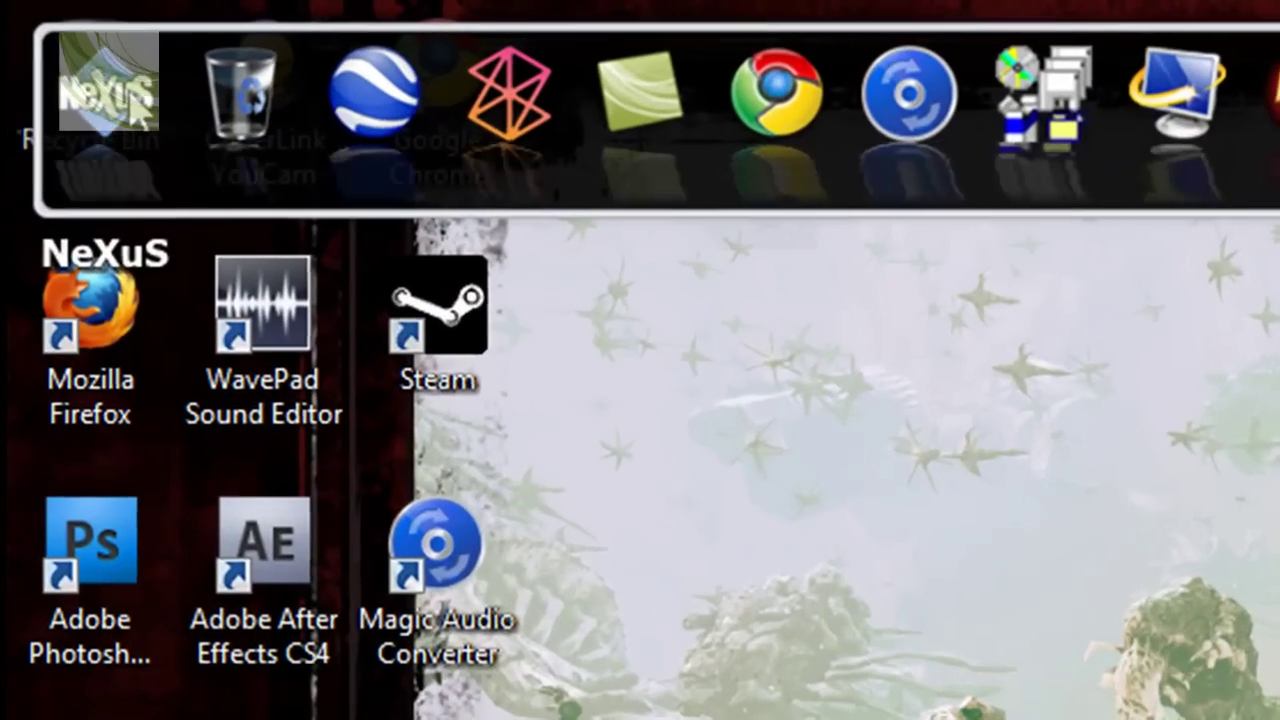
Step: Open the dock's Preferences from its right-click menu and show the themes list
right_click(52, 42)
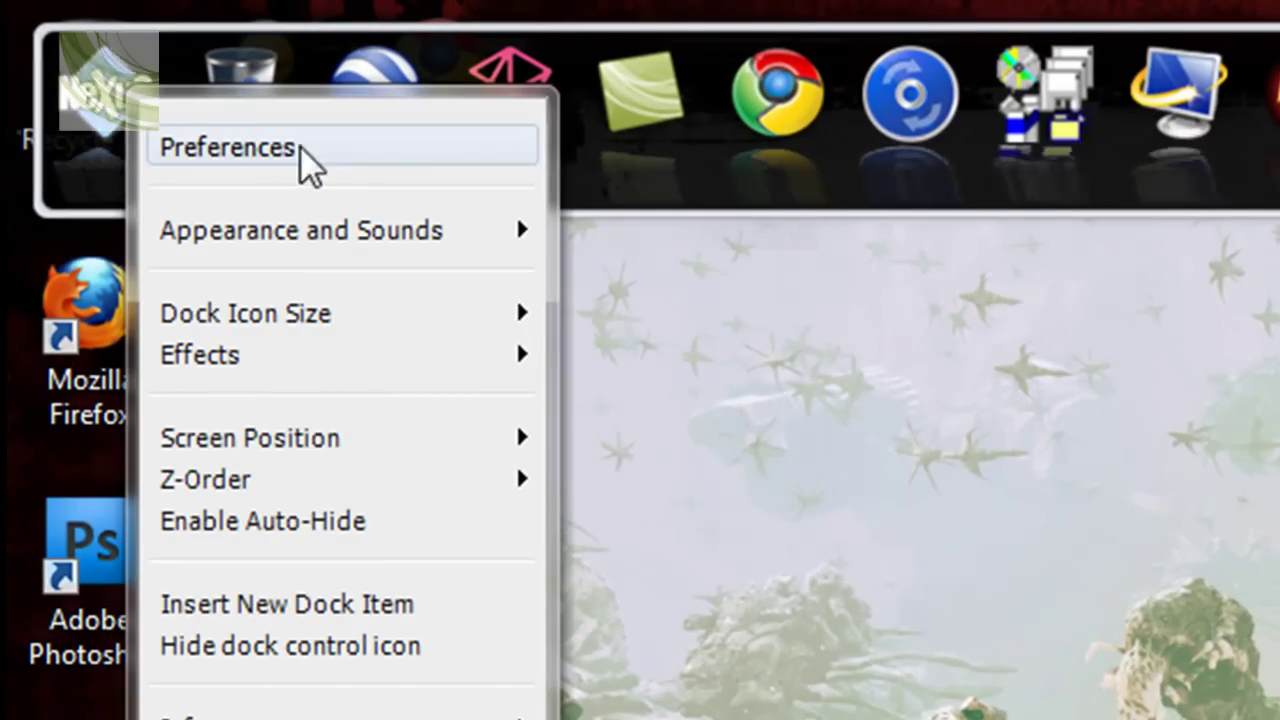
left_click(122, 112)
right_click(122, 112)
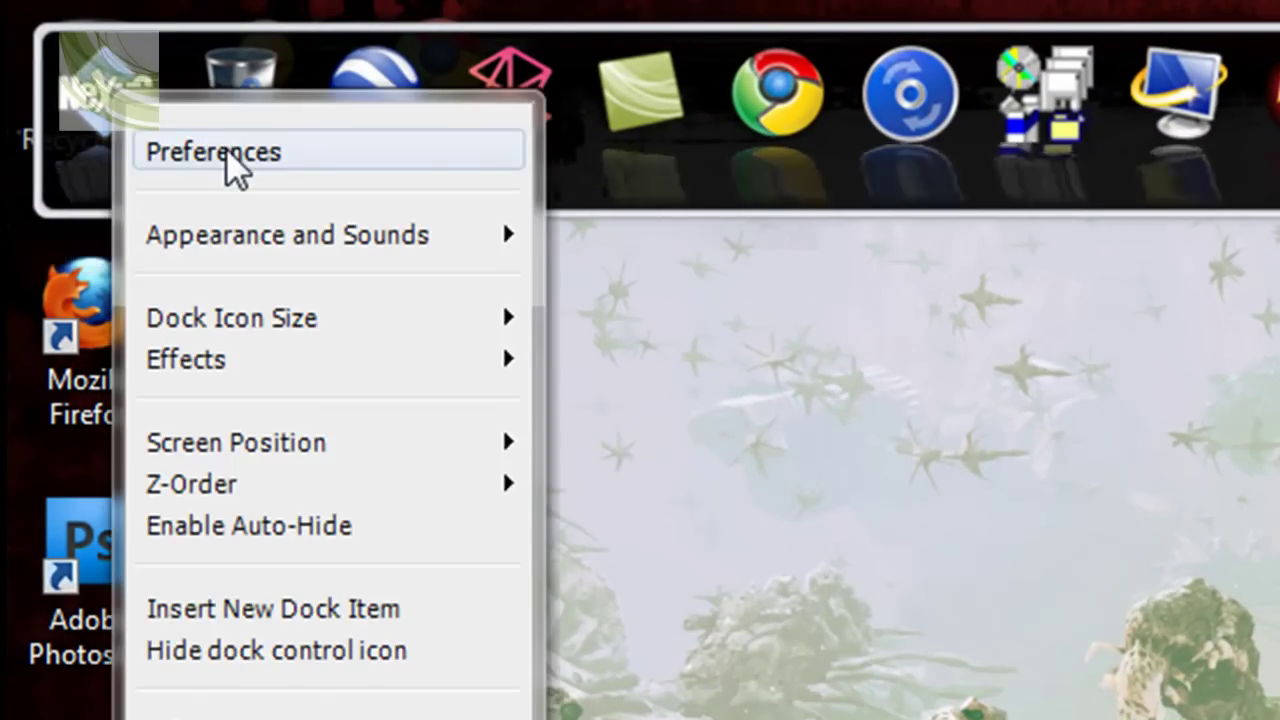
left_click(226, 148)
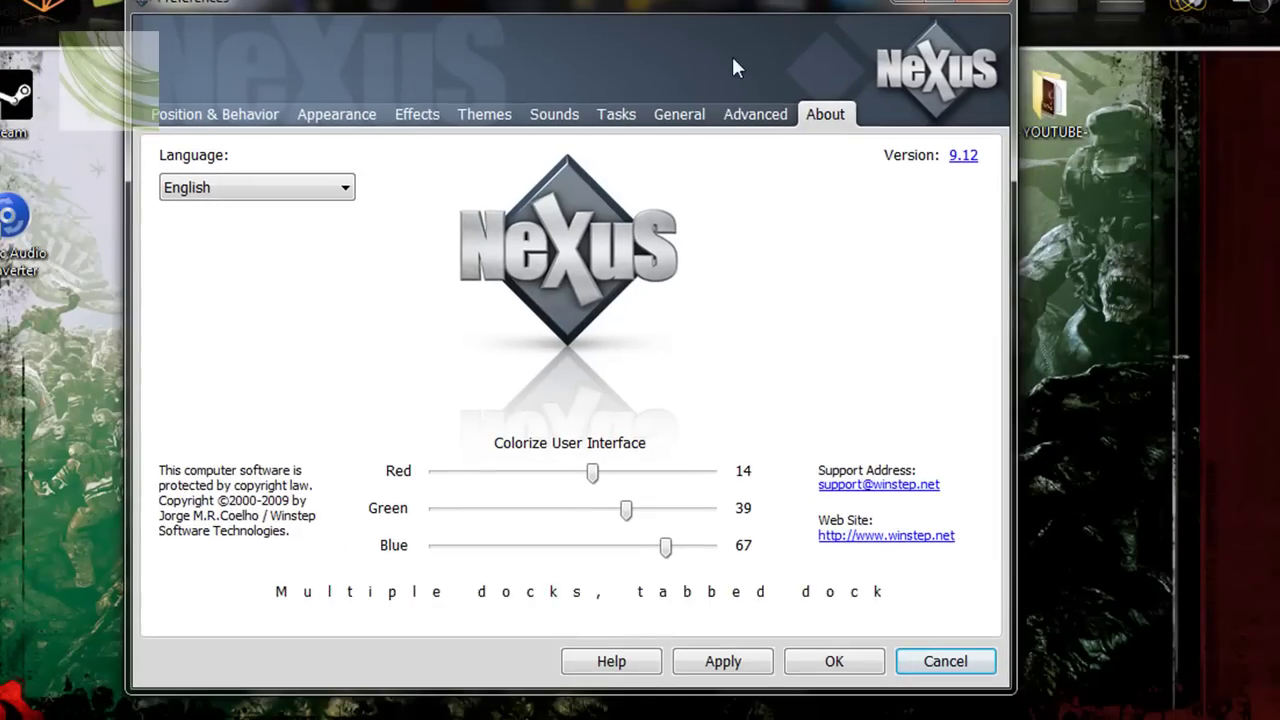
left_click(485, 114)
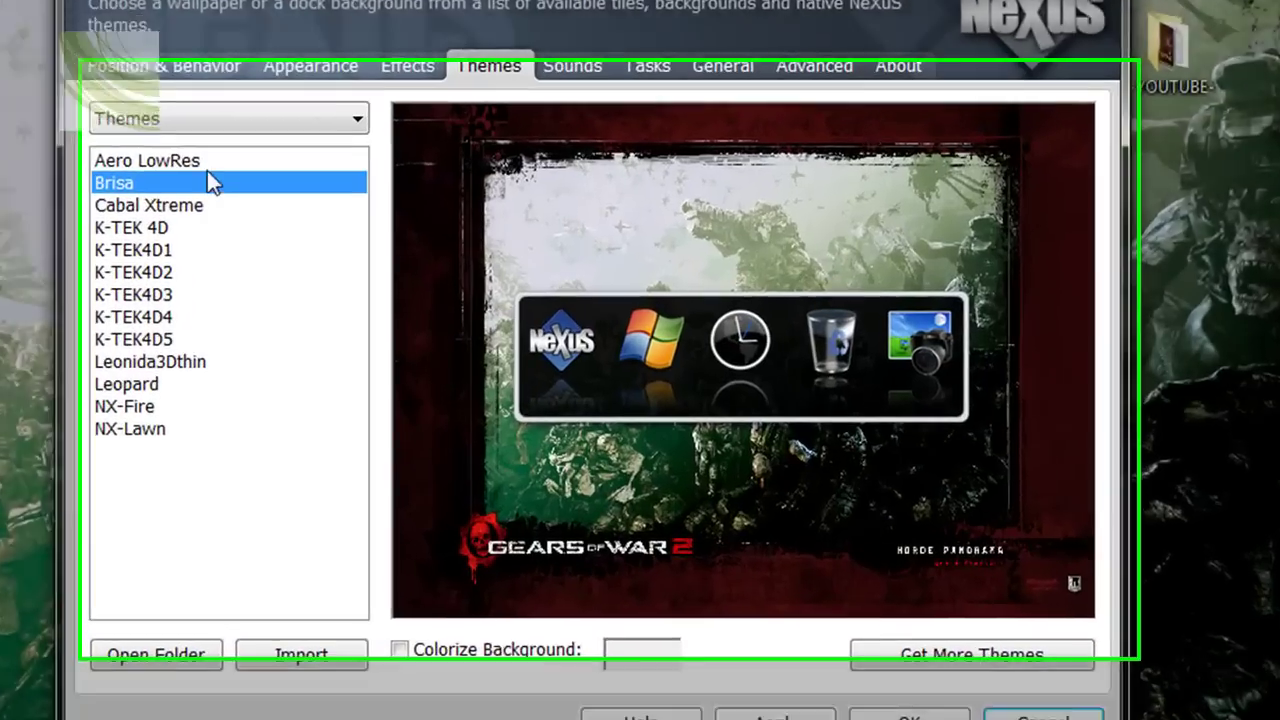
Step: Preview themes such as Aero LowRes, Cabal Xtreme, K-TEK4D variants, Leopard and NX-Lawn, settling on K-TEK 4D
left_click(240, 193)
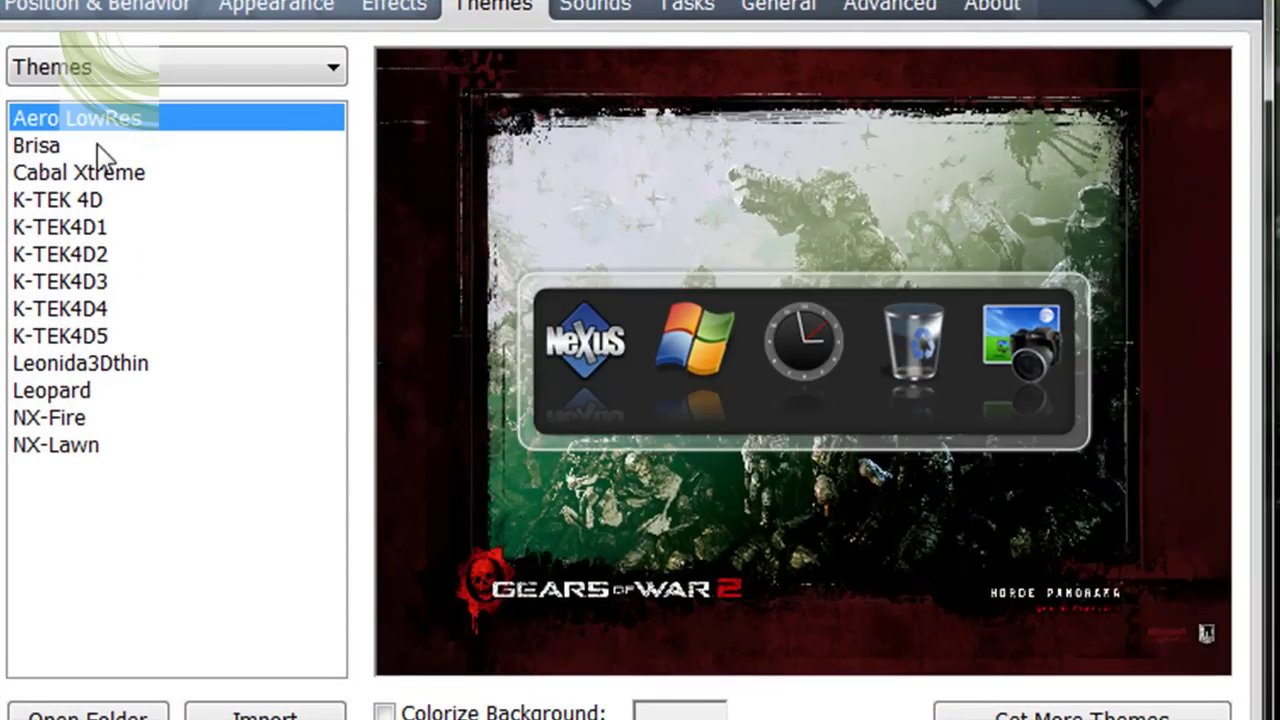
left_click(100, 195)
left_click(125, 173)
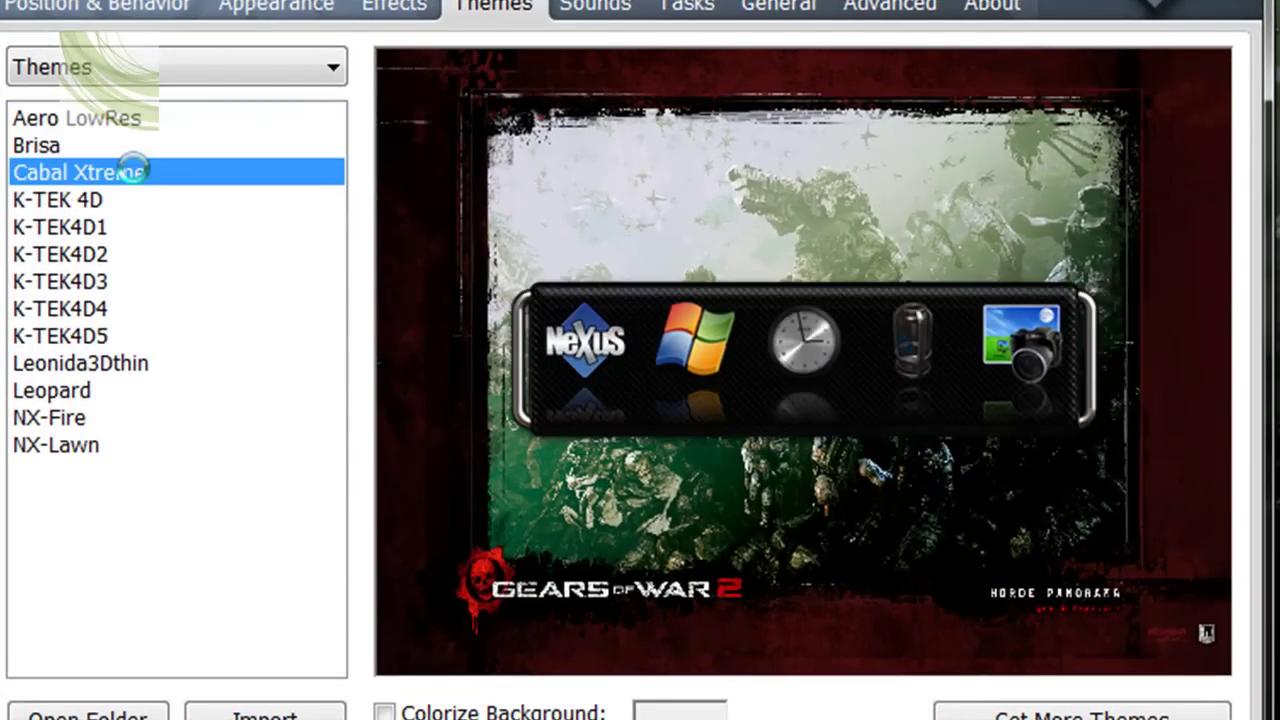
left_click(85, 201)
left_click(82, 228)
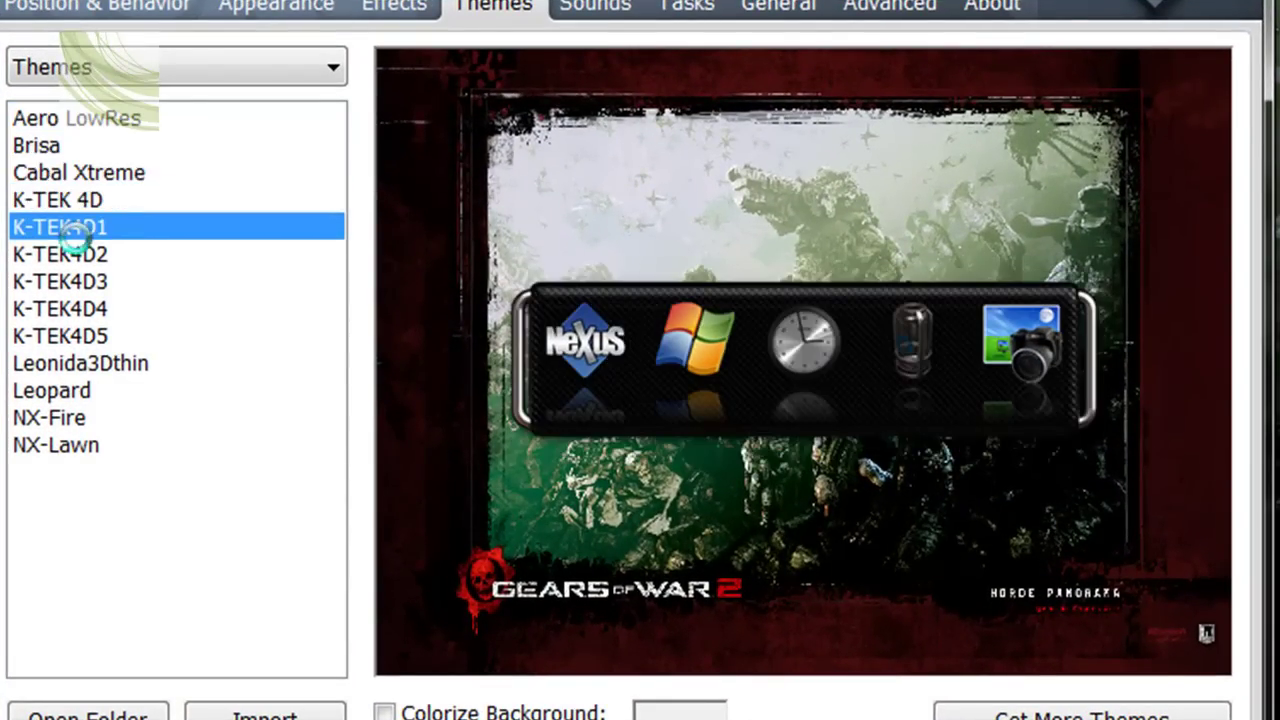
left_click(85, 255)
left_click(85, 282)
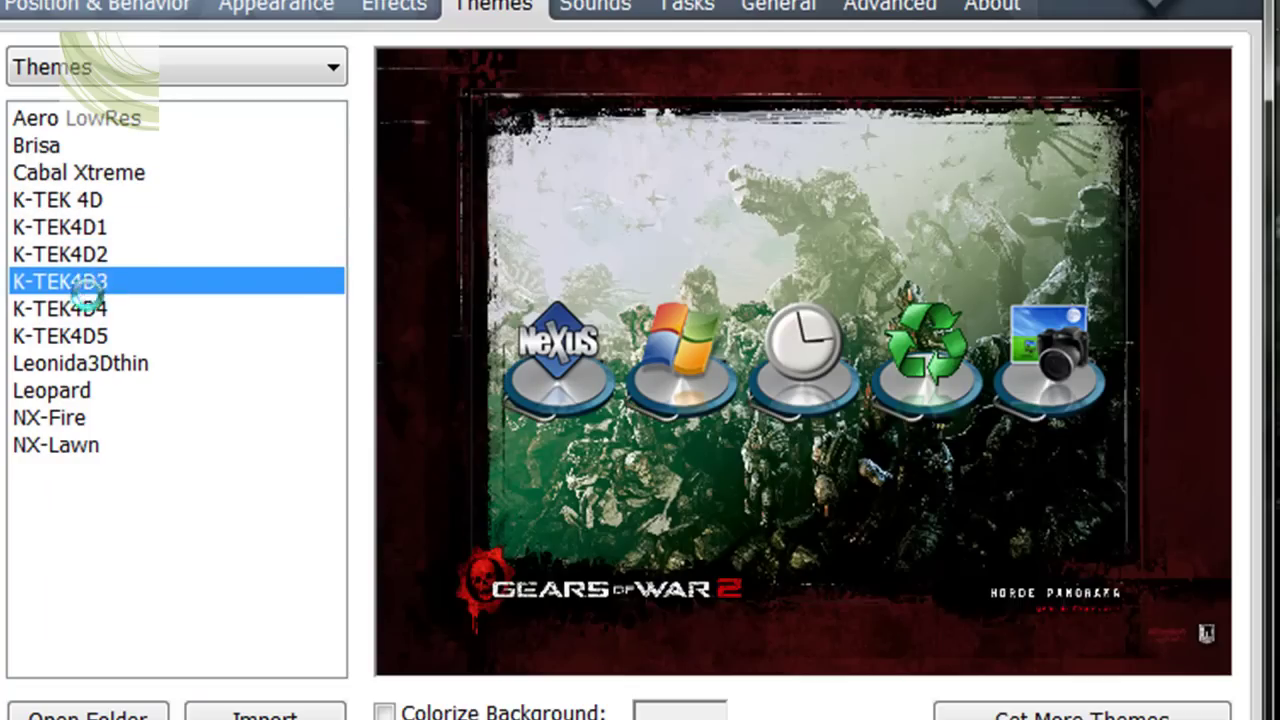
left_click(72, 336)
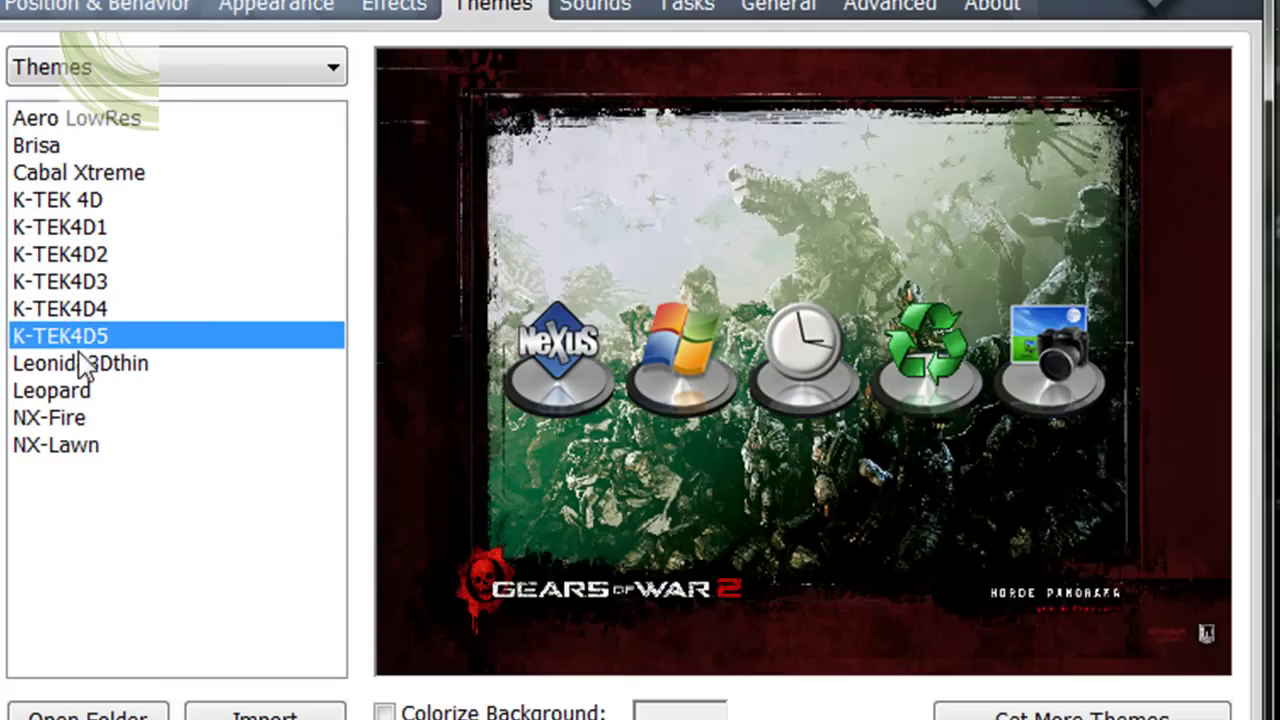
left_click(88, 363)
left_click(58, 395)
left_click(56, 418)
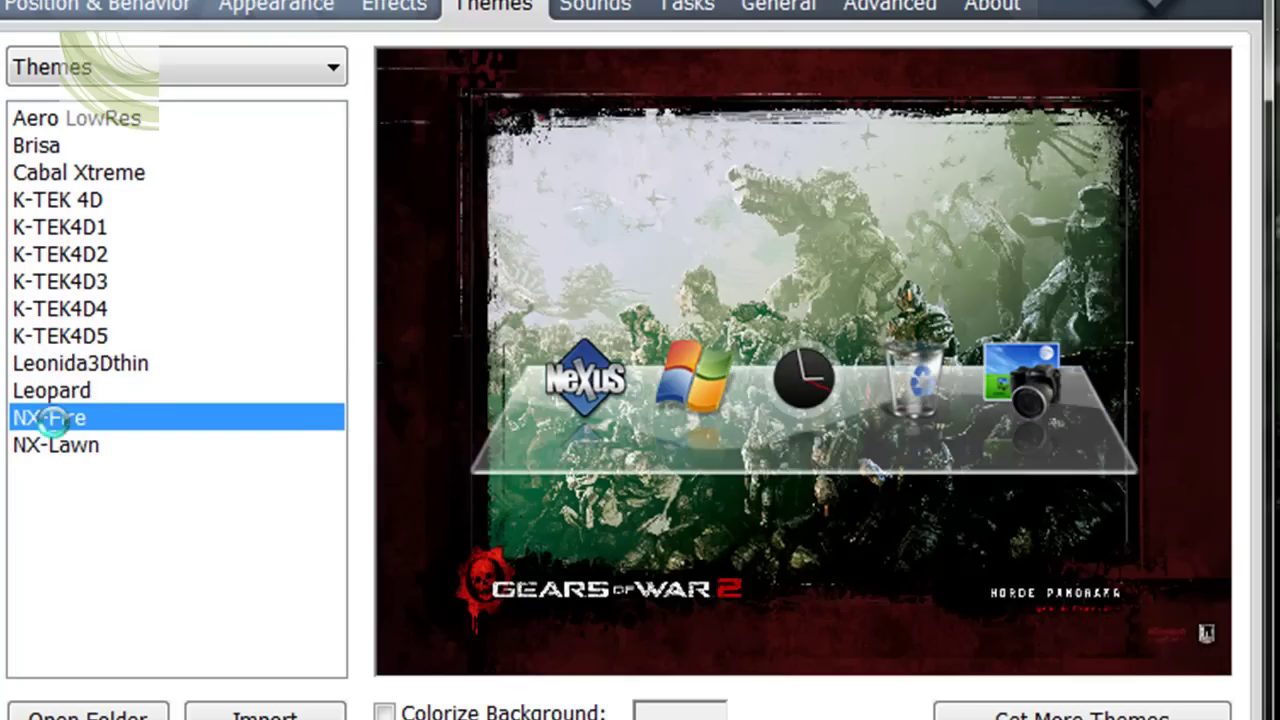
left_click(57, 446)
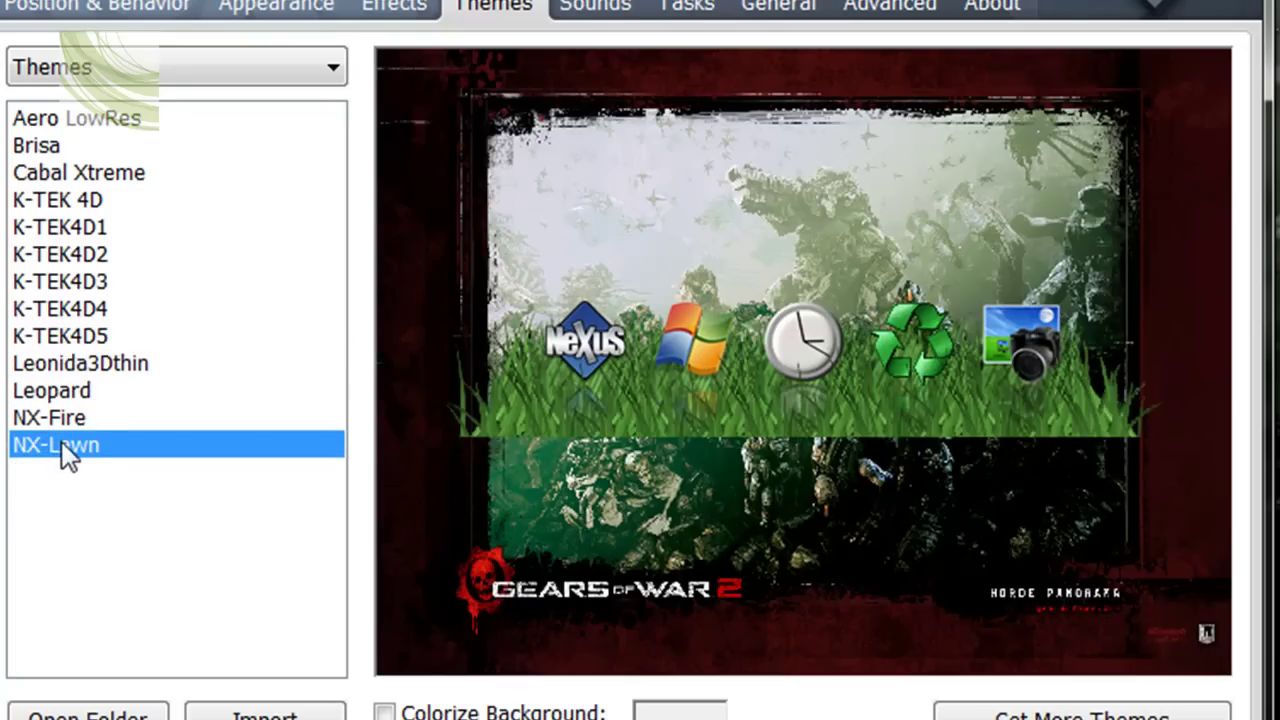
left_click(80, 254)
left_click(82, 226)
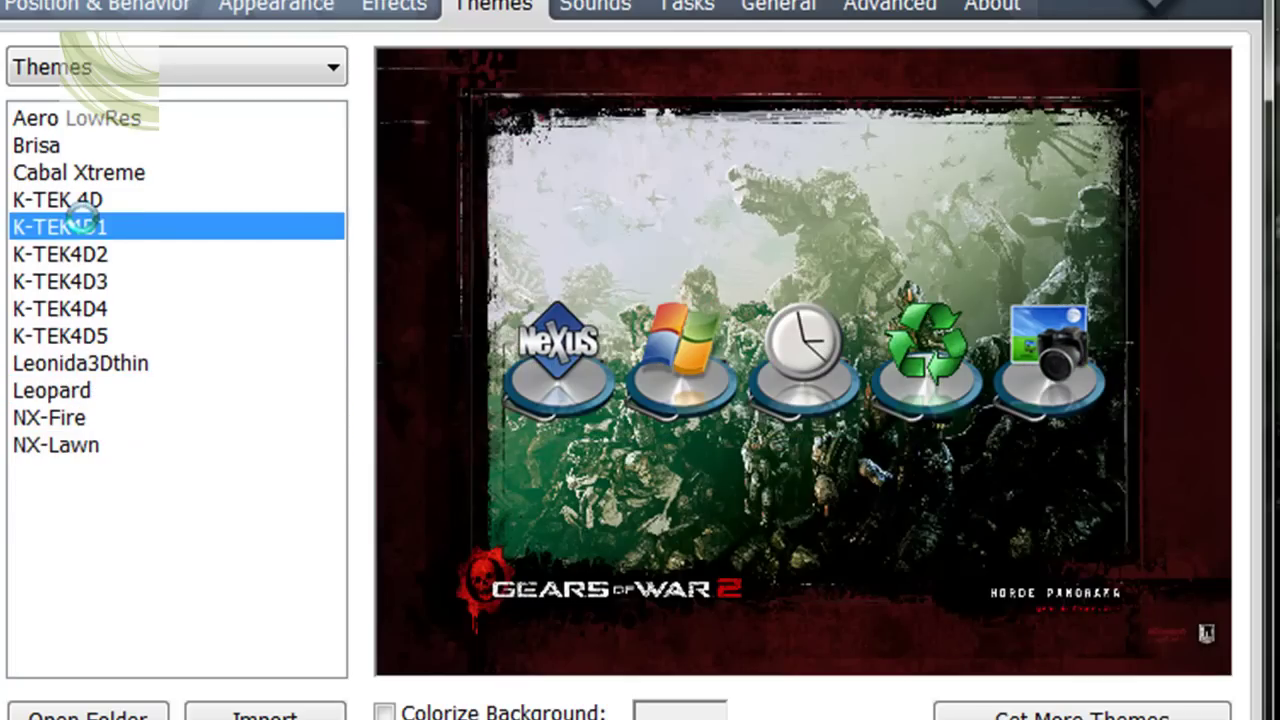
left_click(90, 202)
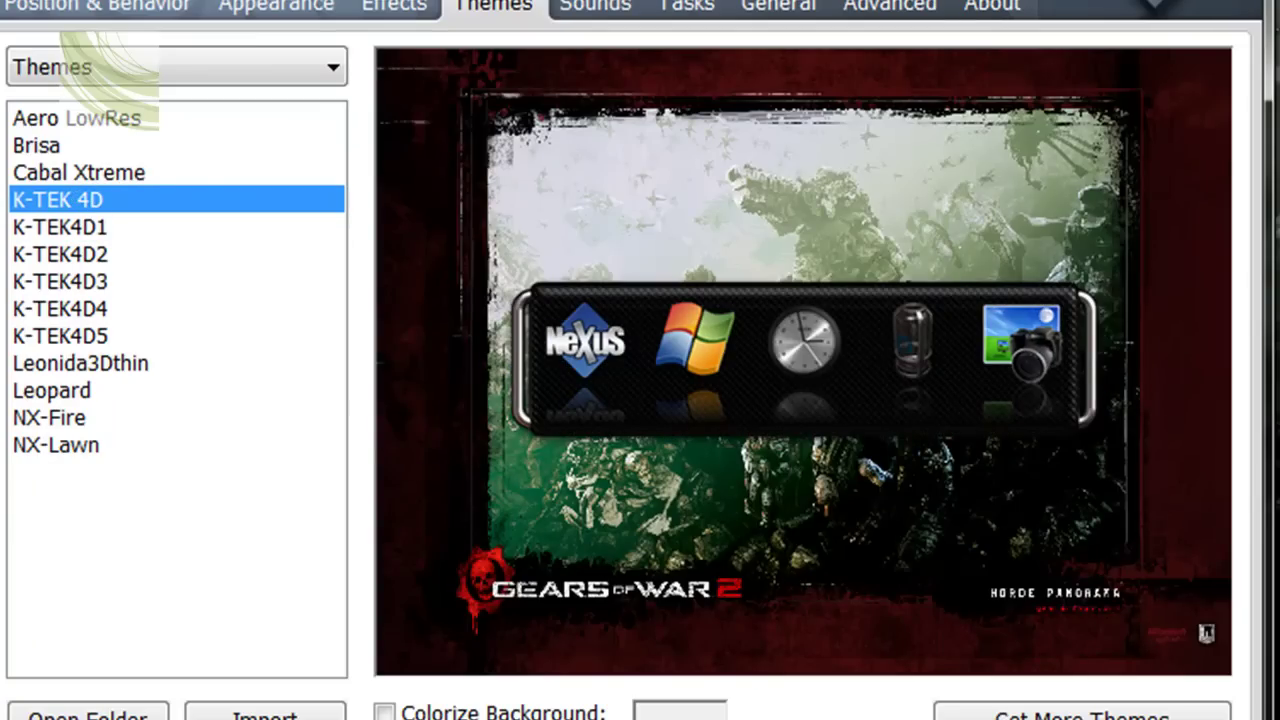
Step: After trying Rock and Swing, set the Effects mouseover effect to Magnify, then Apply and OK
left_click(400, 8)
left_click(252, 18)
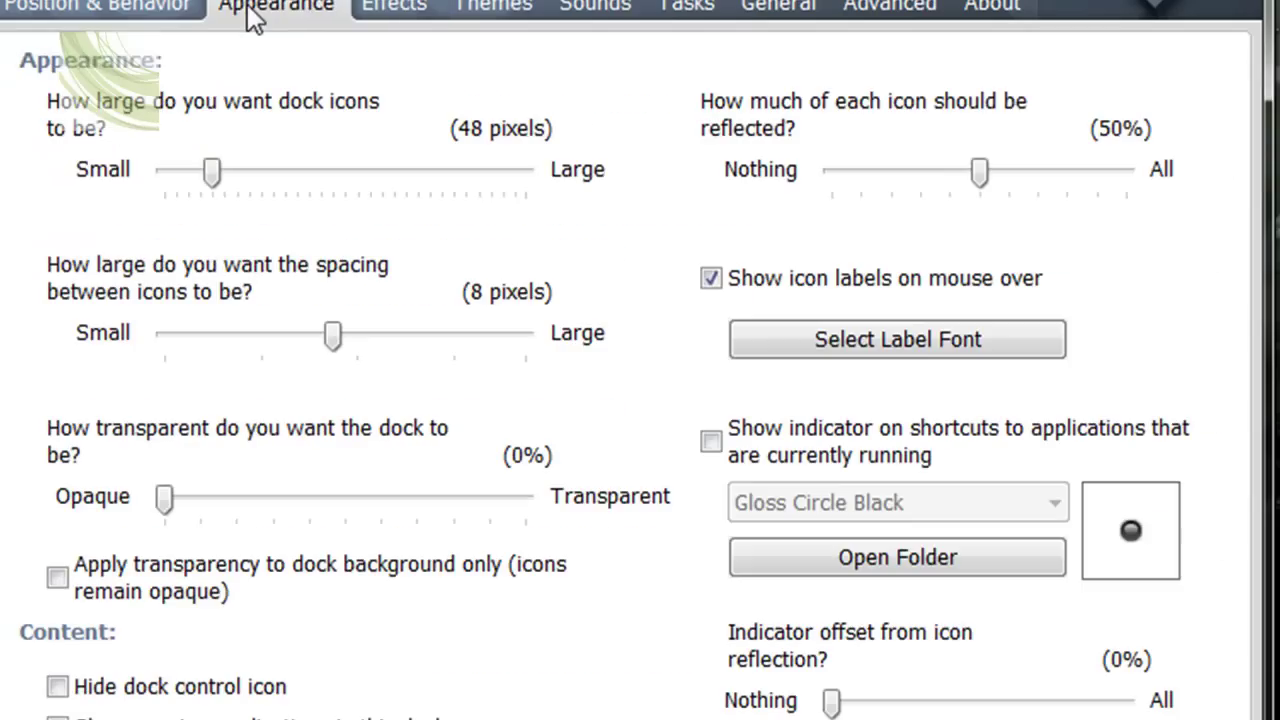
left_click(430, 10)
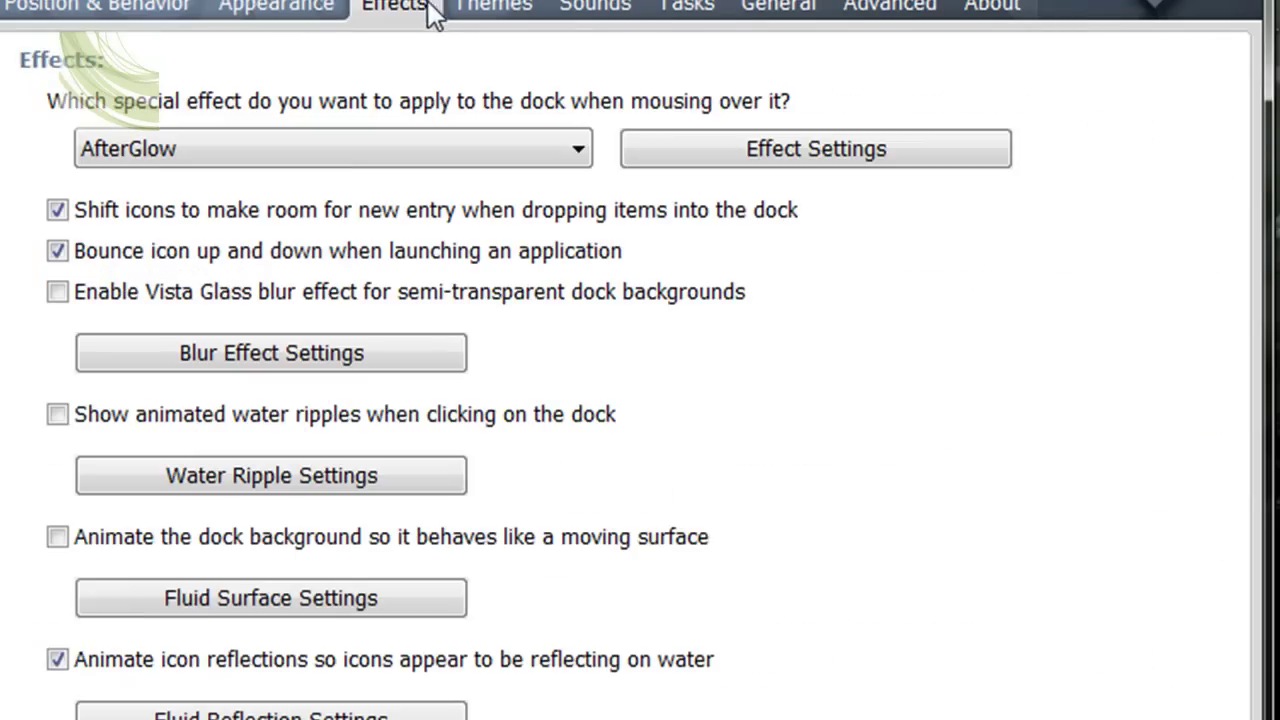
left_click(368, 152)
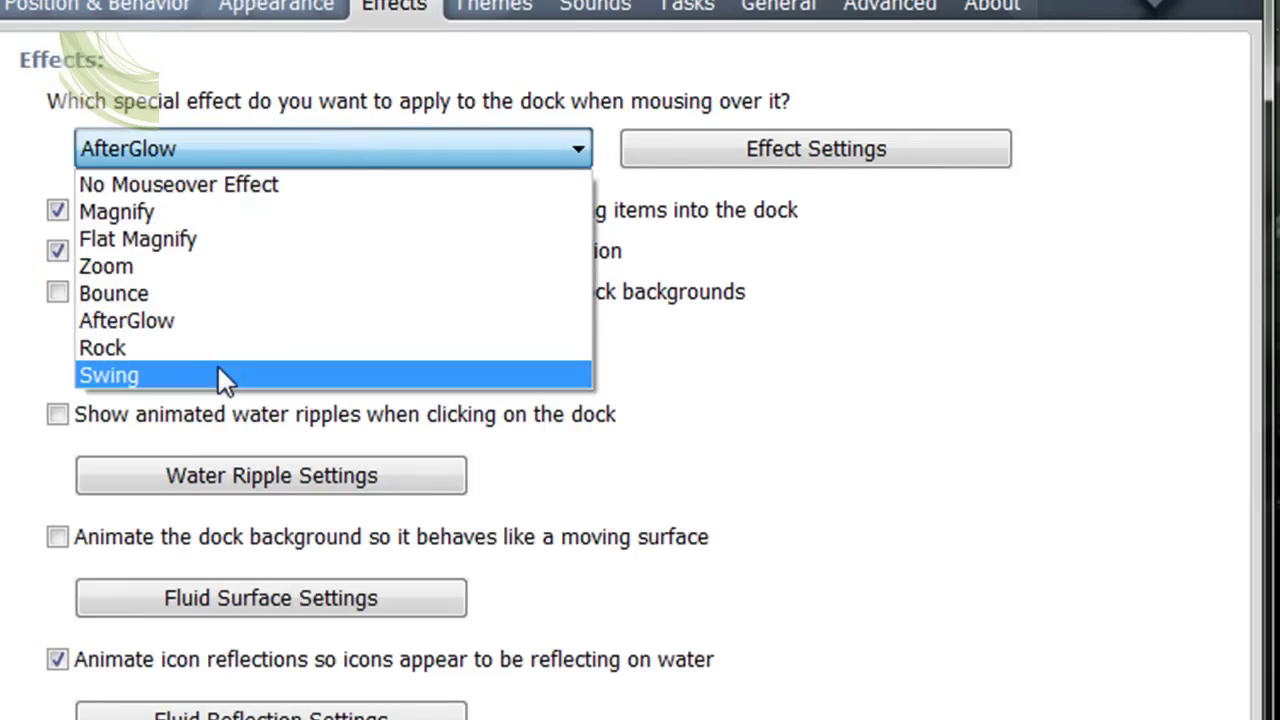
left_click(290, 349)
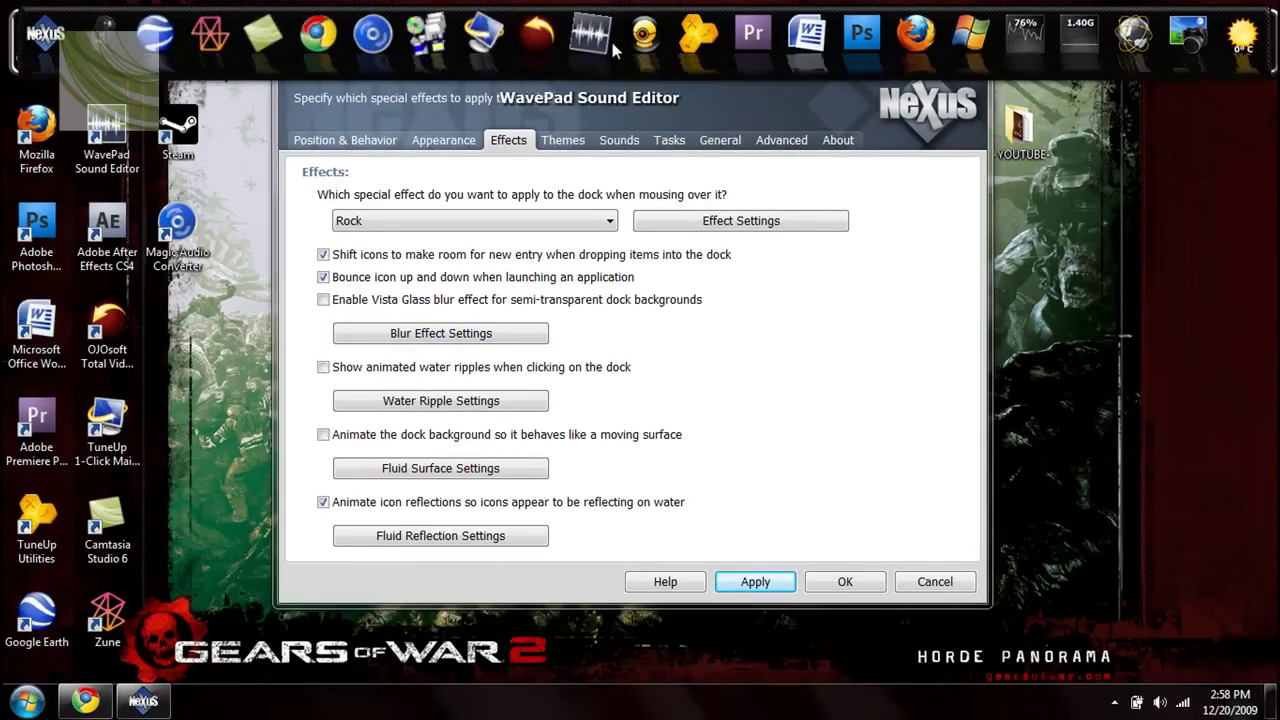
left_click(420, 220)
left_click(405, 345)
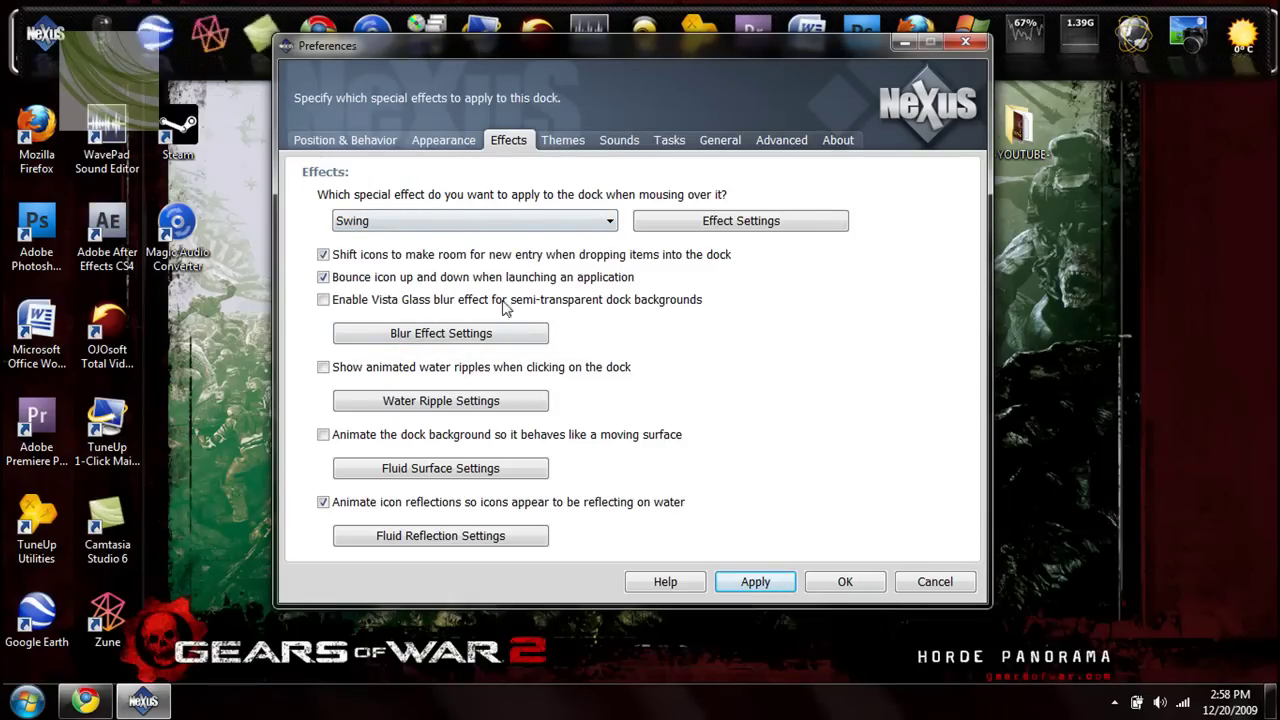
left_click(410, 220)
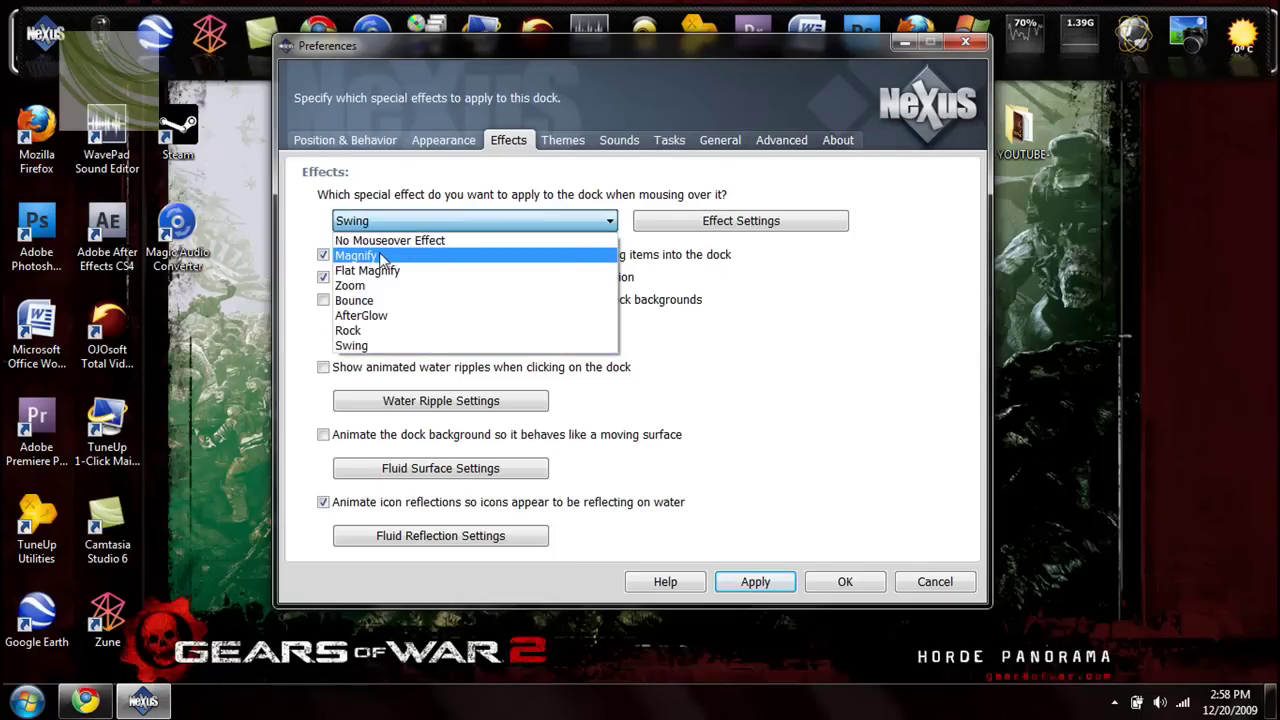
left_click(379, 255)
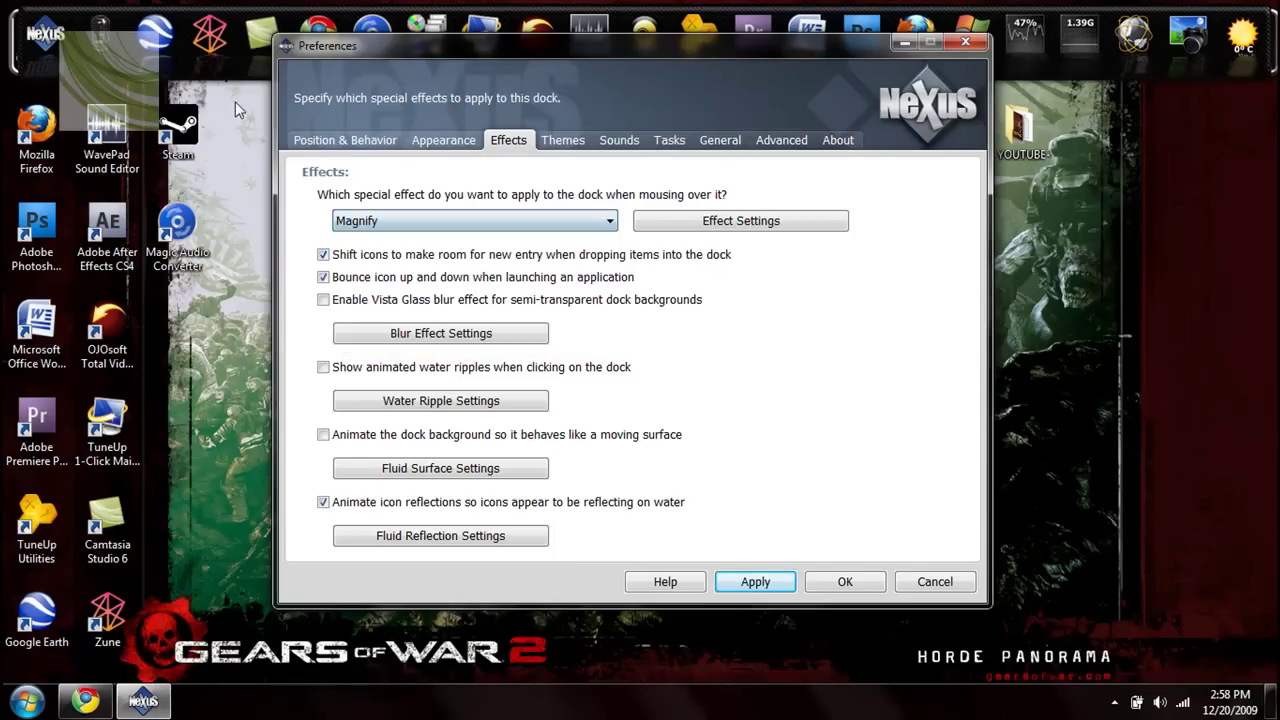
left_click(778, 583)
left_click(815, 582)
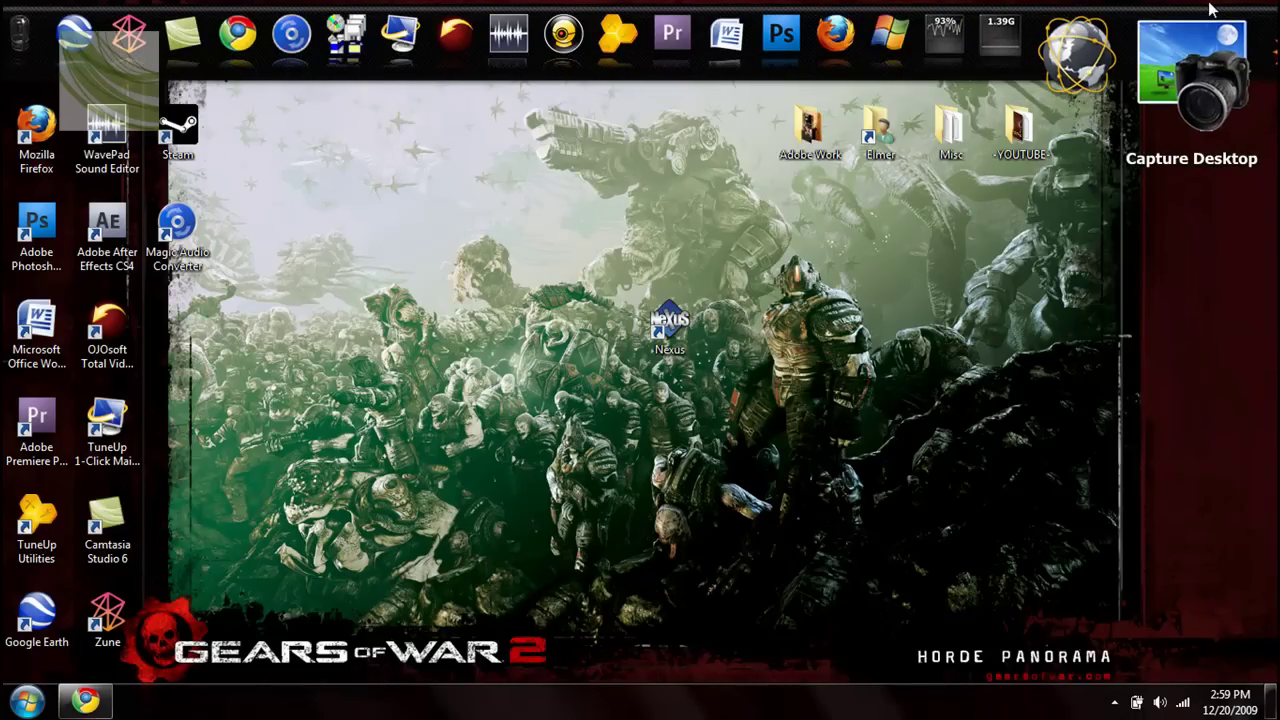
mouse_move(1190, 35)
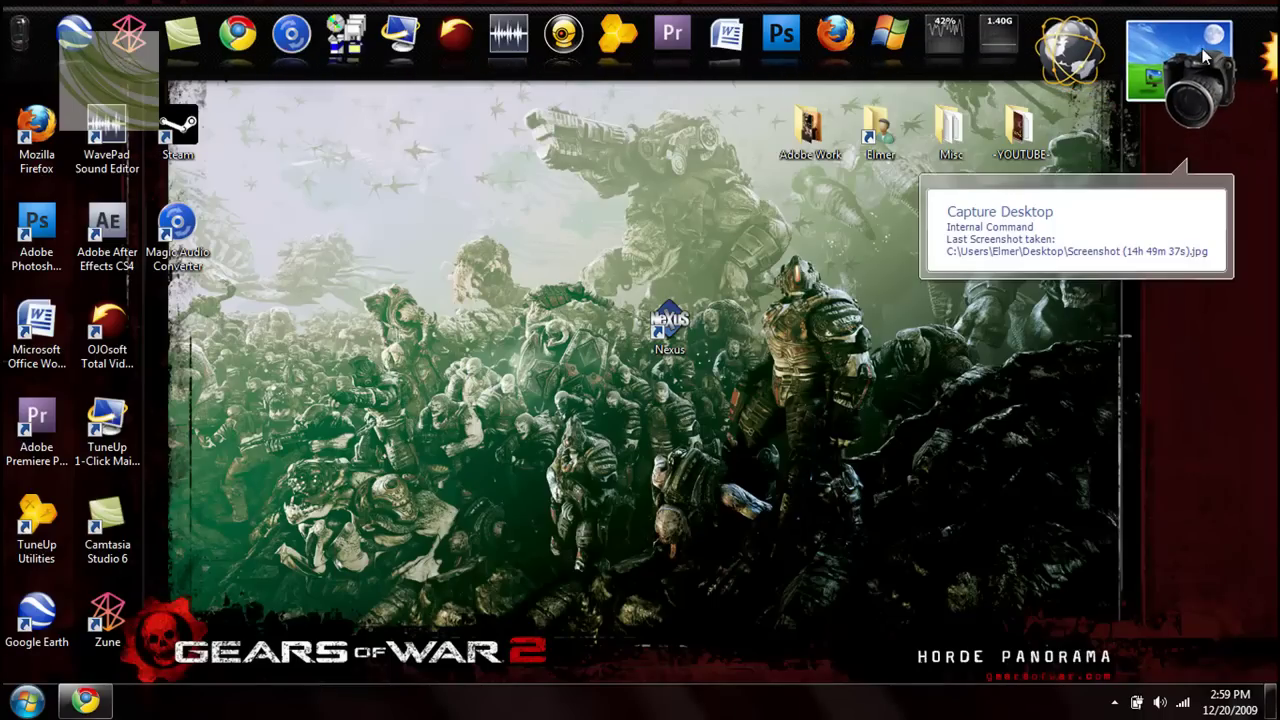
left_click_drag(214, 372, 401, 366)
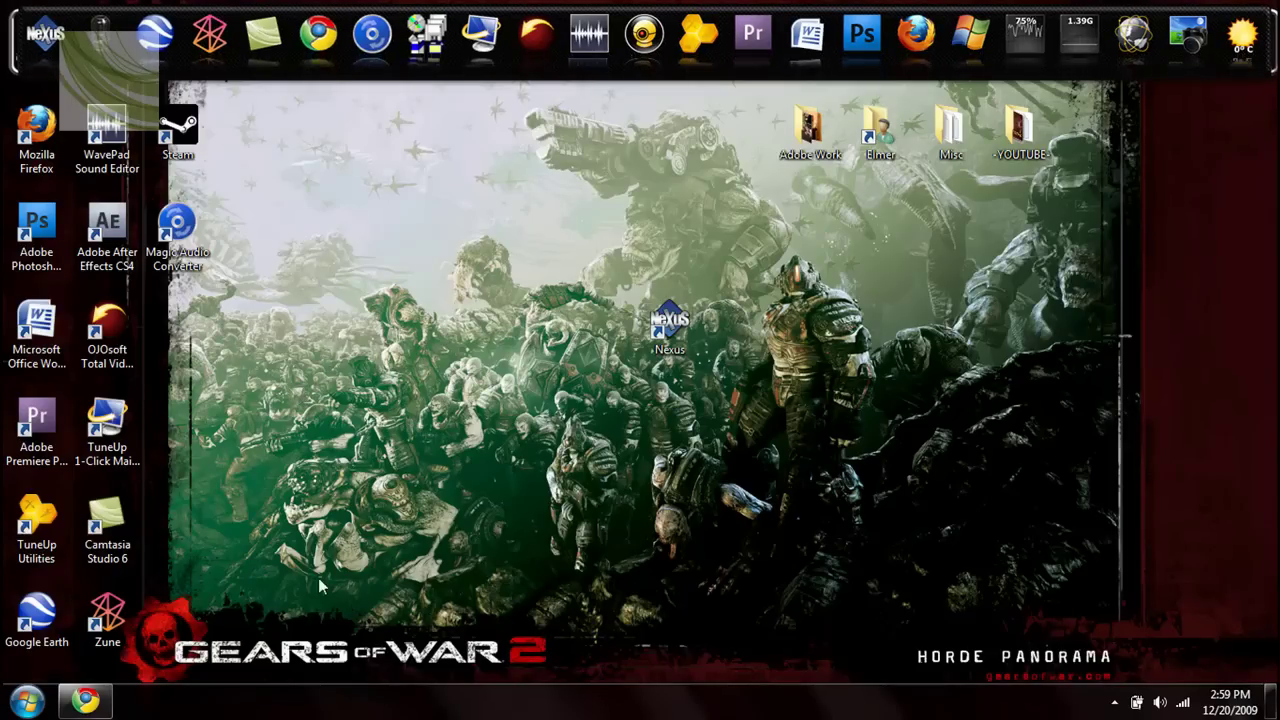
left_click_drag(266, 600, 345, 345)
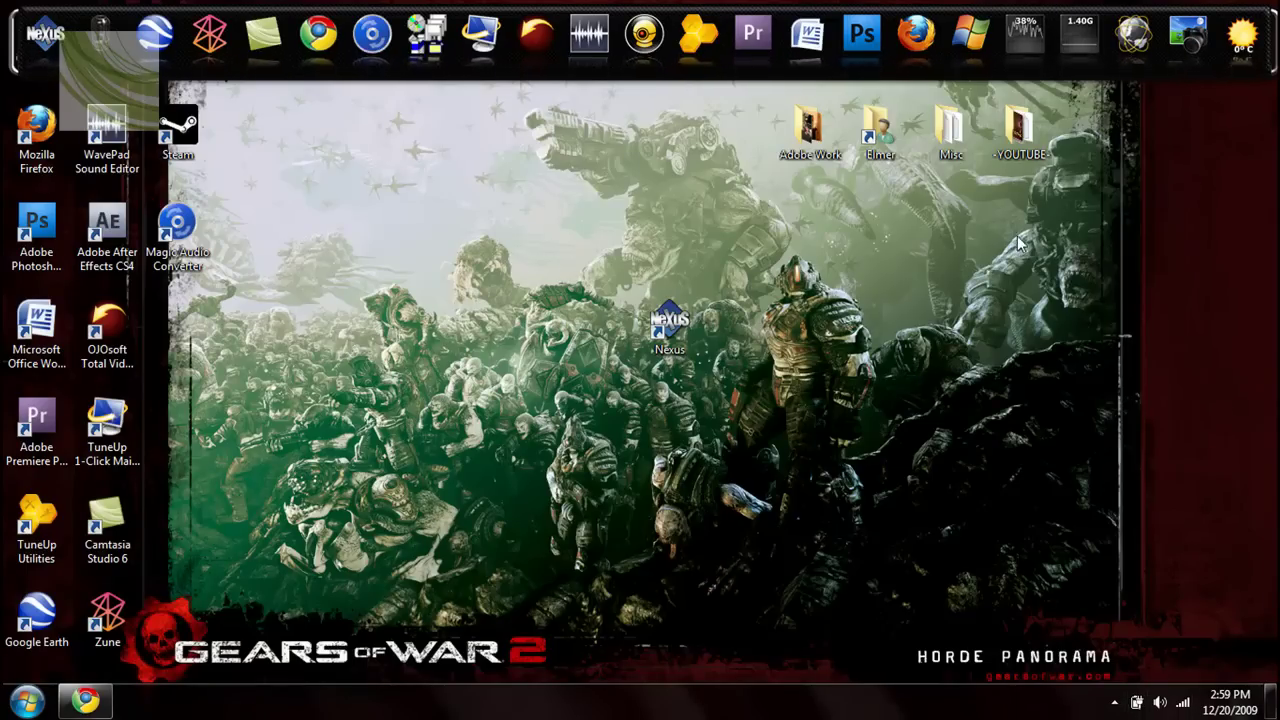
left_click(70, 702)
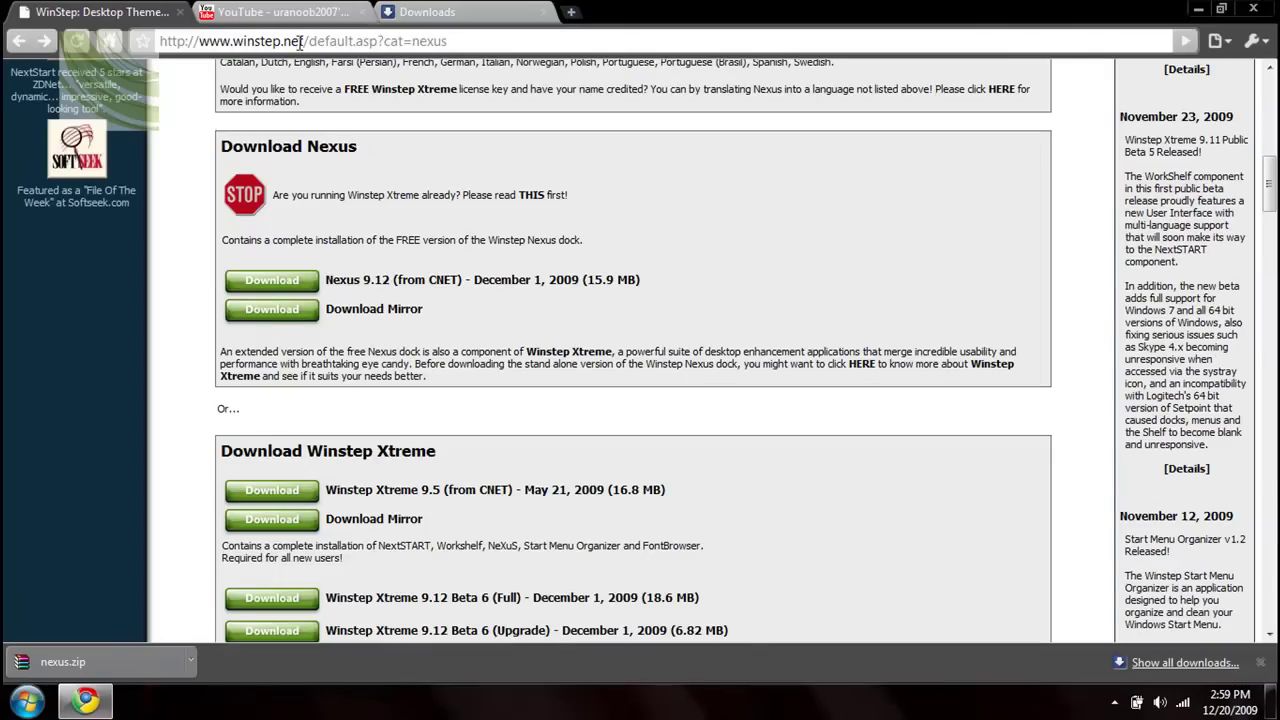
left_click(1202, 9)
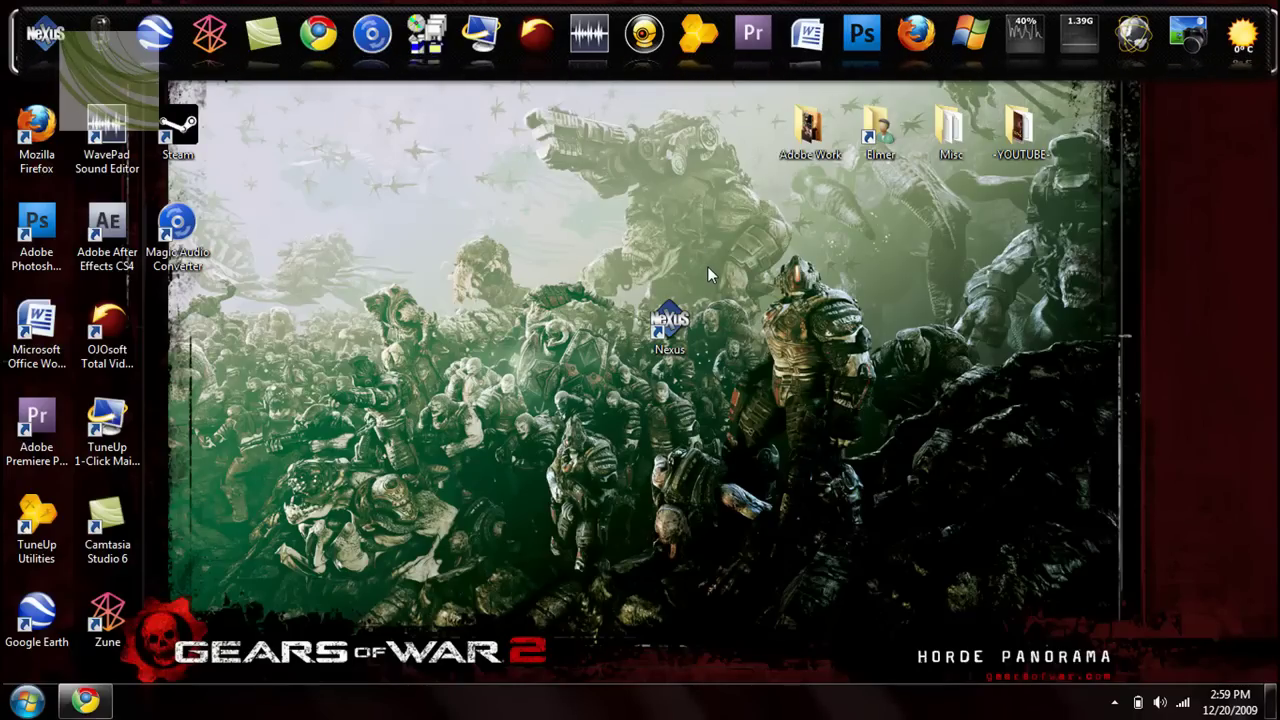
Step: Use Remove from Dock on the Premiere icon, then on the Steam icon
right_click(757, 58)
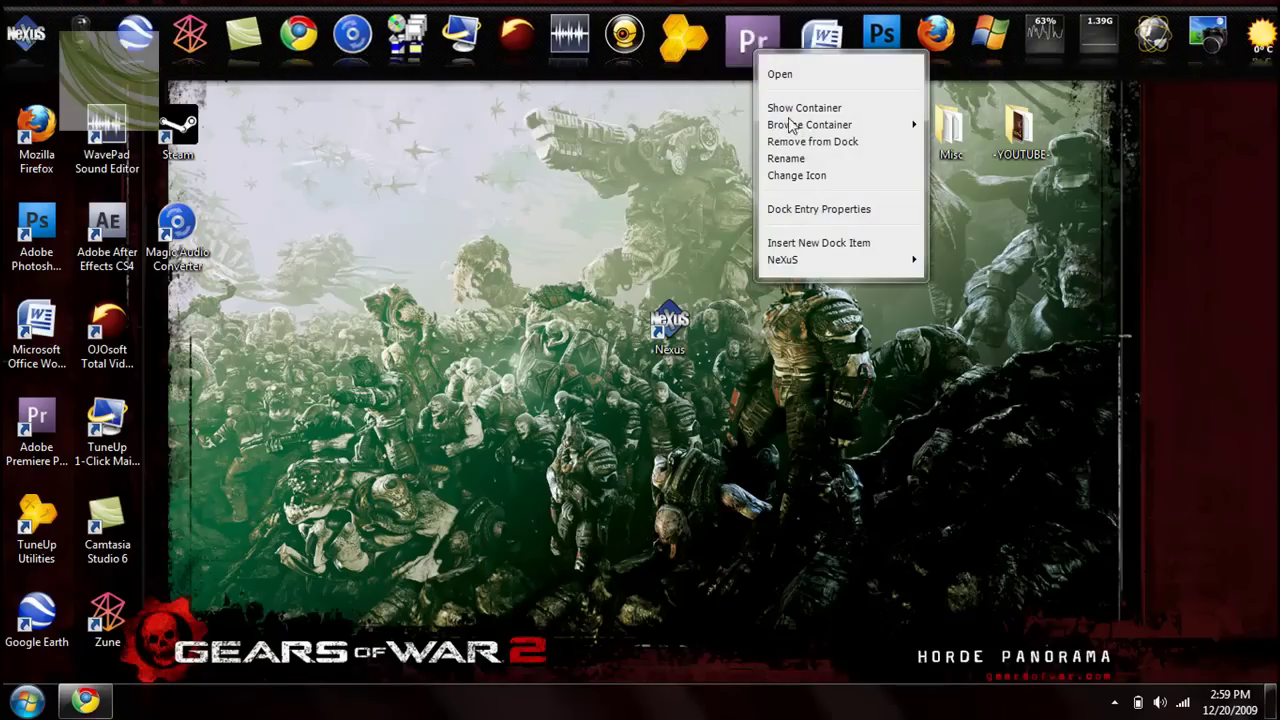
left_click(829, 150)
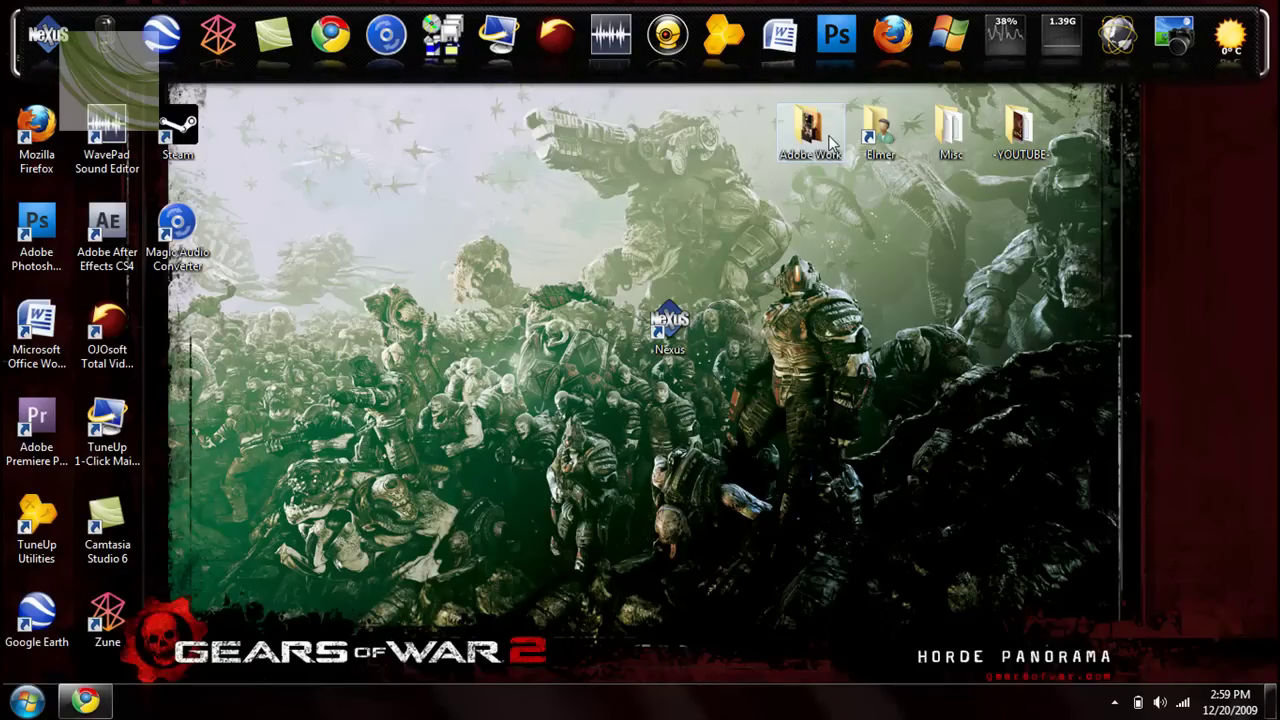
right_click(452, 55)
left_click(533, 157)
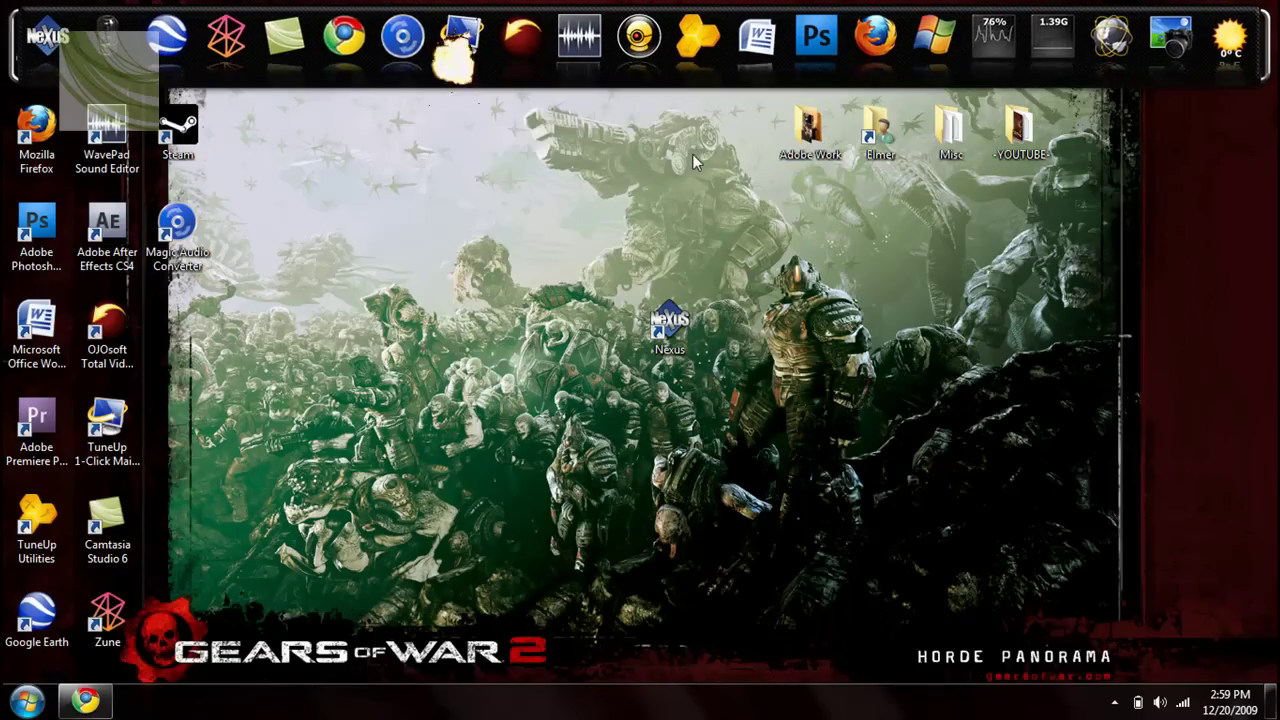